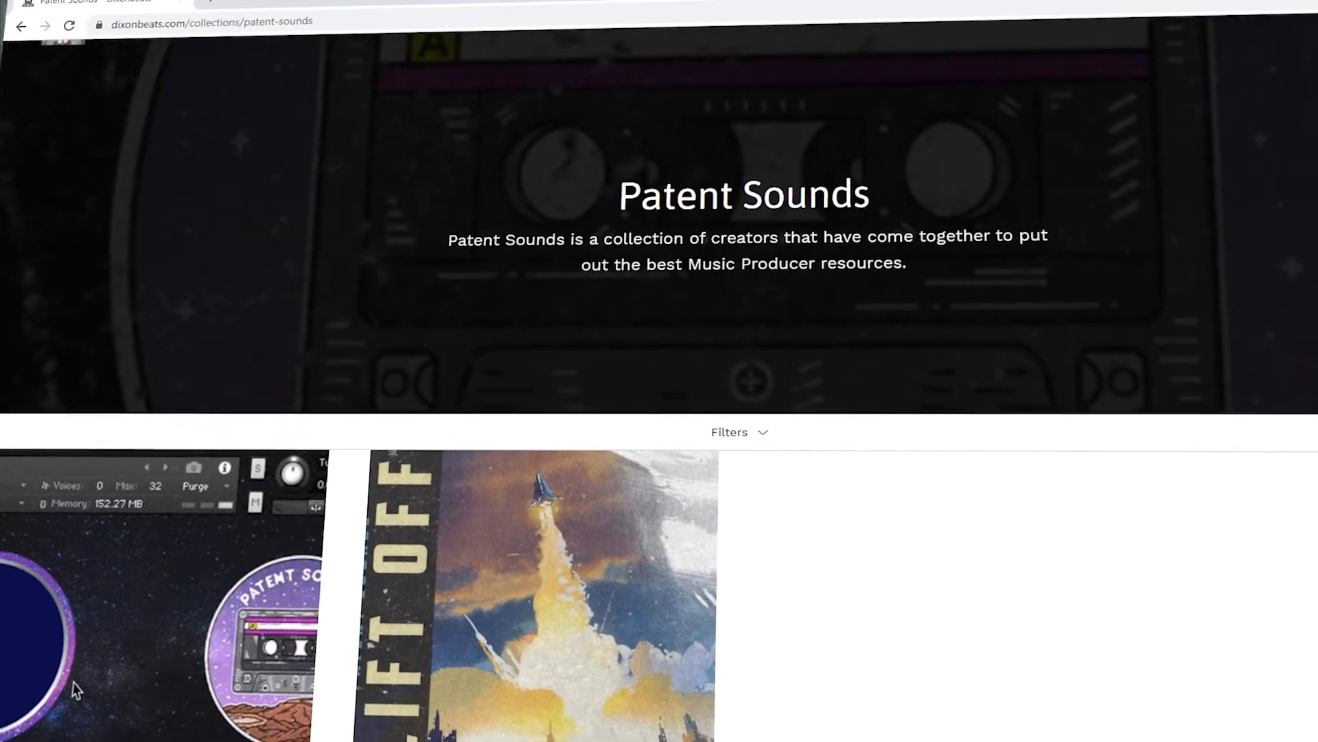
# Step: Open the Gravity Piano product page from the Patent Sounds collection and dismiss the location request
pyautogui.scroll(-2, 660, 412)
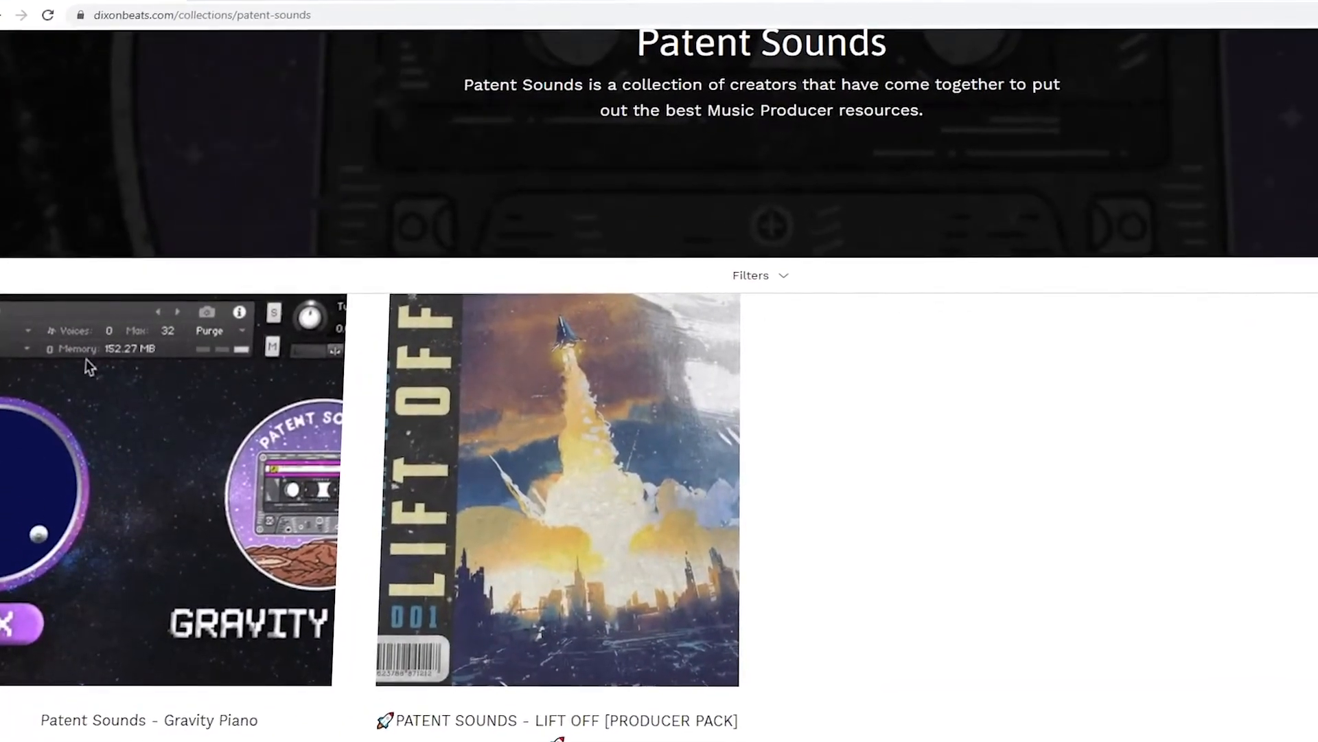
pyautogui.click(295, 499)
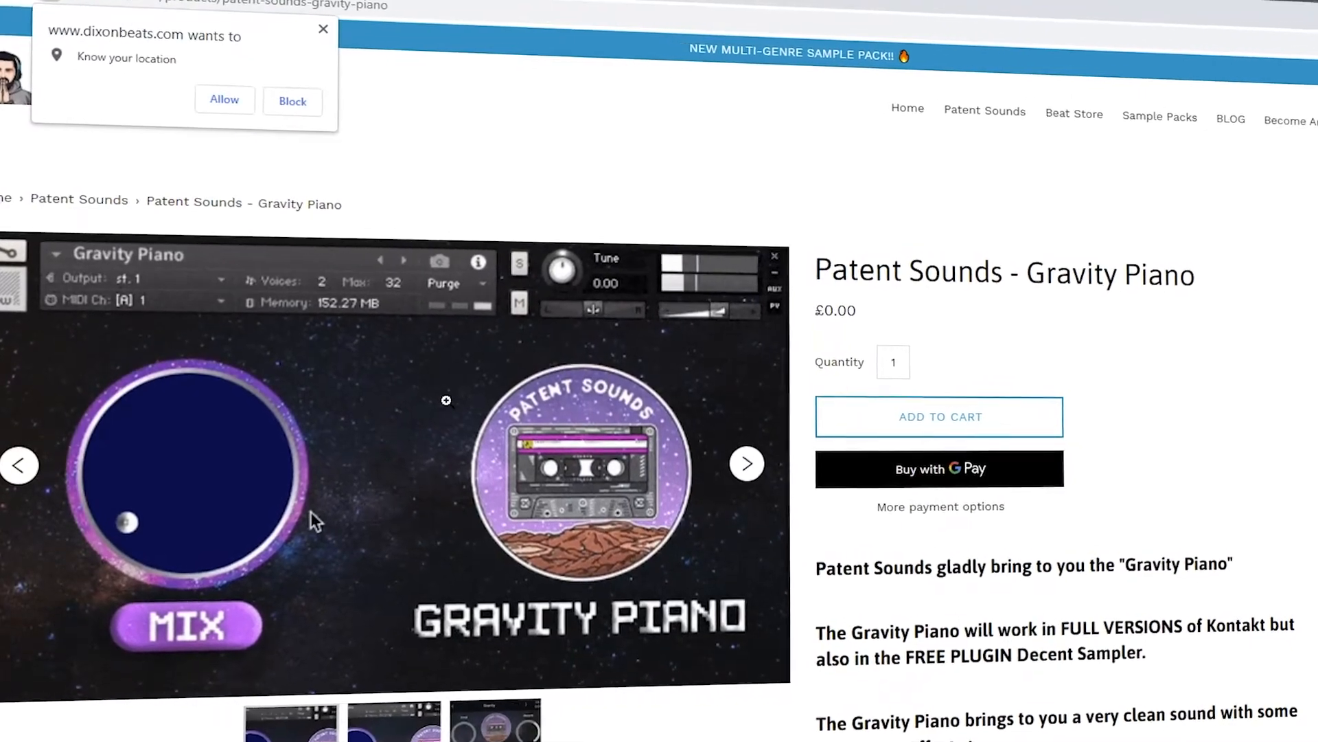
pyautogui.click(326, 28)
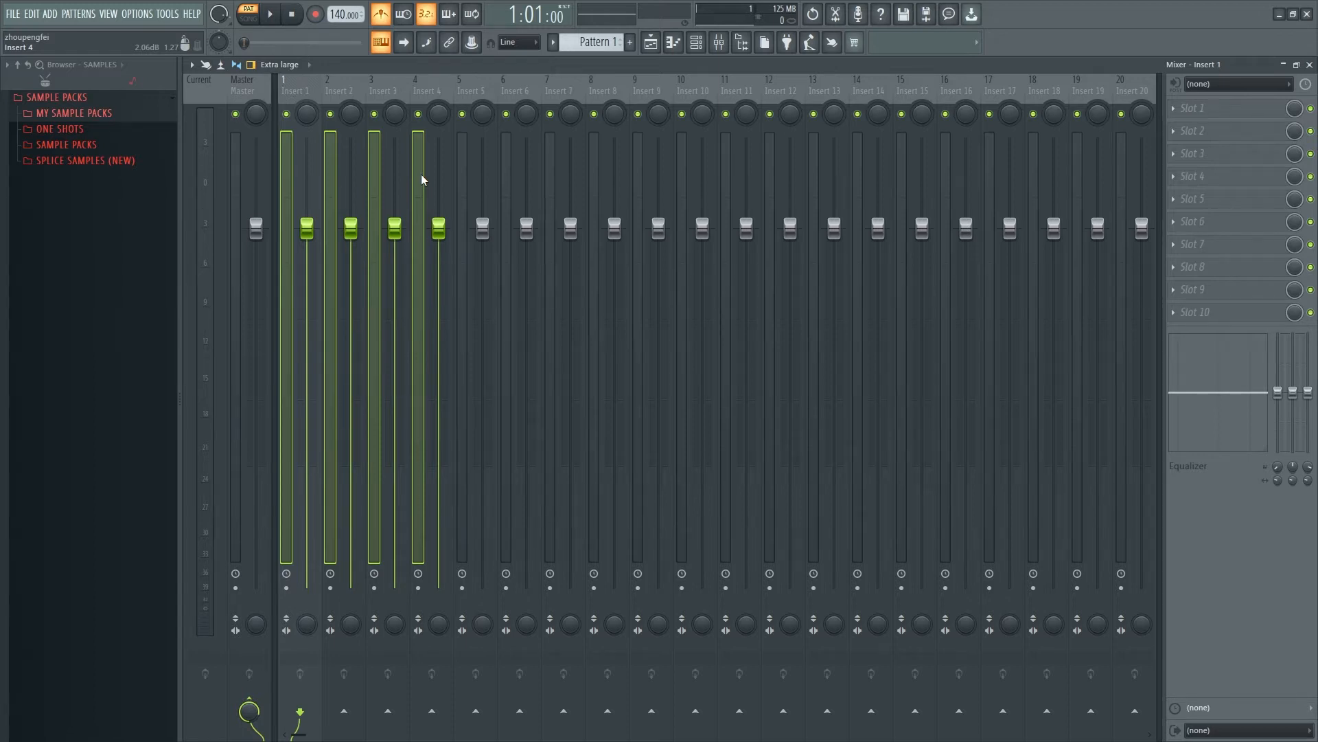
# Step: Rename mixer track Insert 1 as MELODY BUS and Insert 2 as DRUM BUS
pyautogui.click(294, 88)
pyautogui.press('F2')
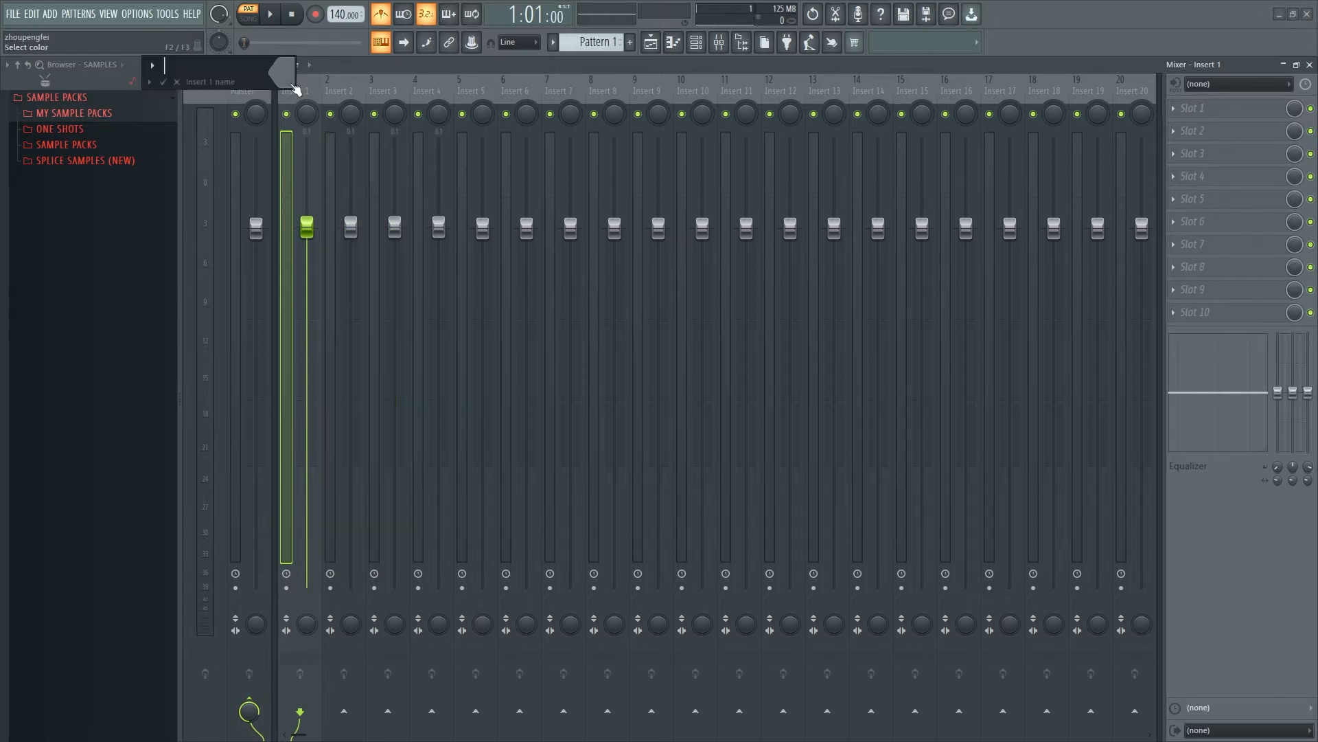
pyautogui.write('MELODY BUS')
pyautogui.press('Return')
pyautogui.click(347, 94)
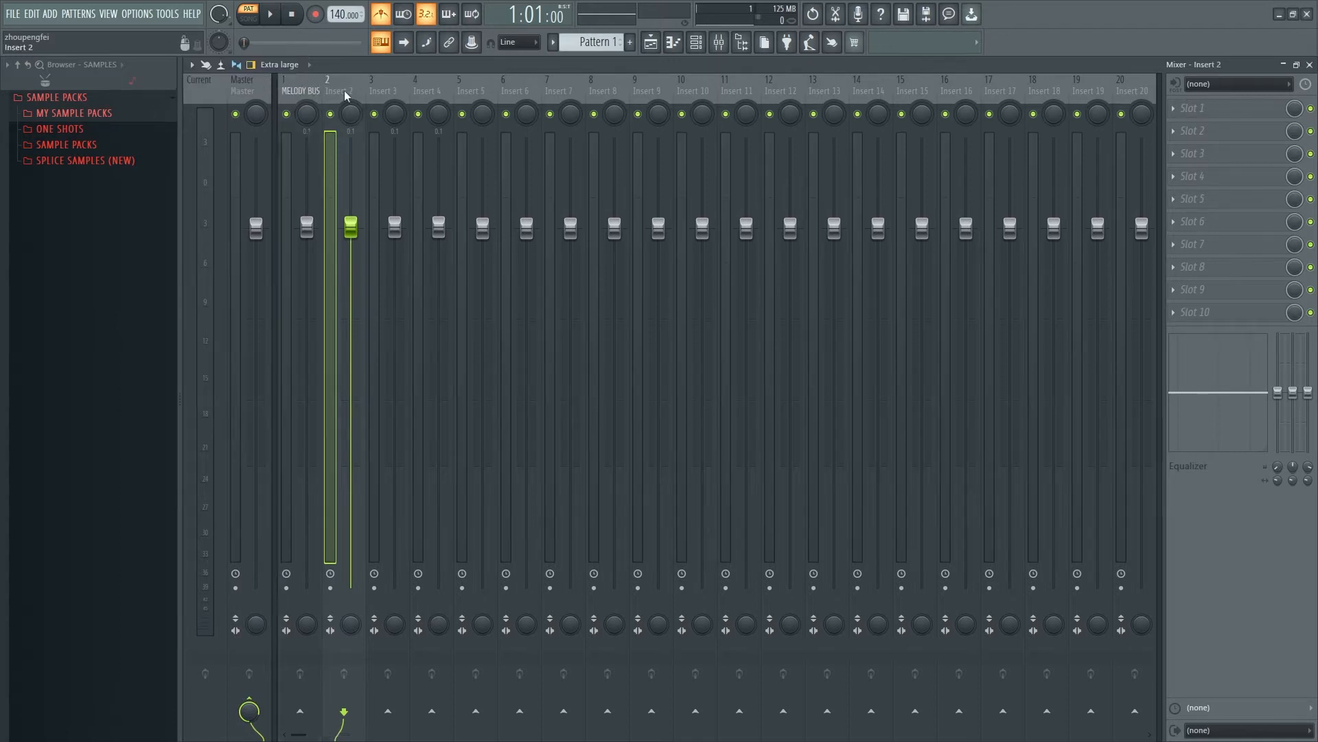
pyautogui.press('F2')
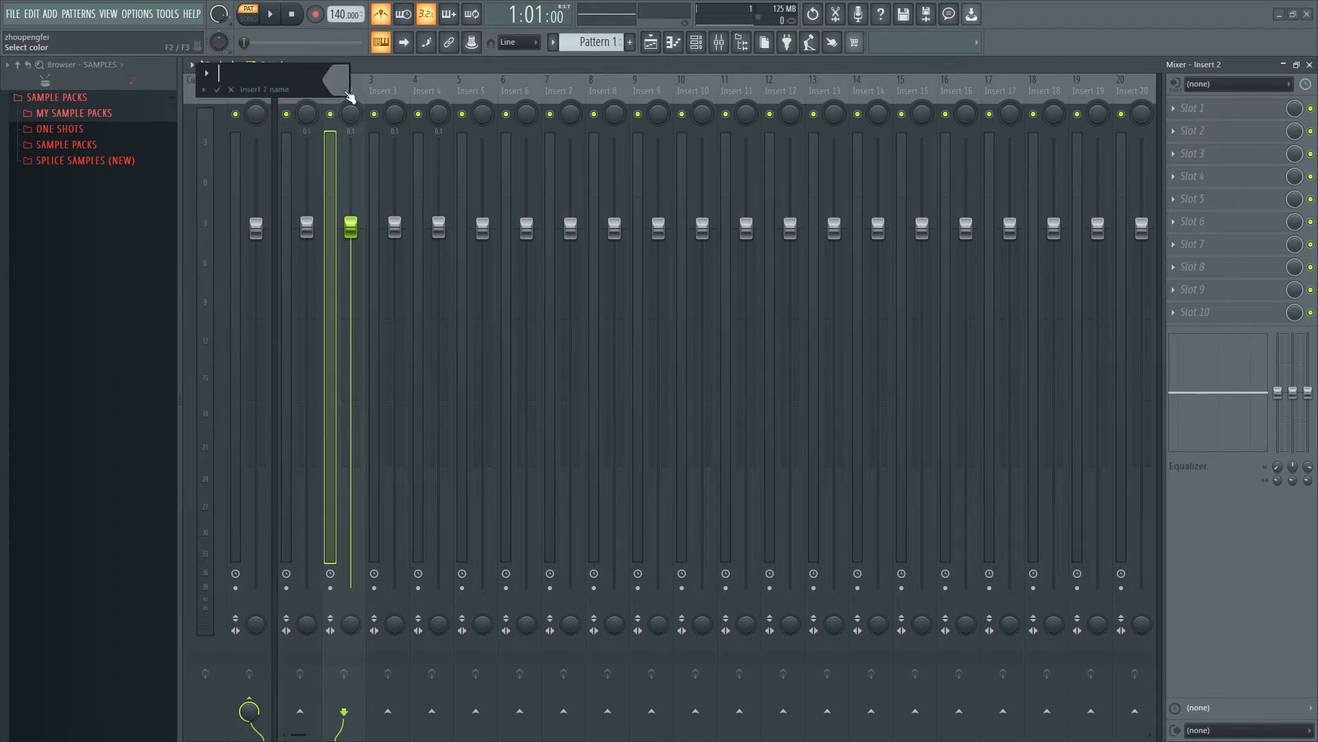
pyautogui.write('DRUM BUS')
pyautogui.press('Return')
# Step: Rename mixer track Insert 3 as FX BUS and Insert 4 as PRE MASTER
pyautogui.click(389, 94)
pyautogui.press('F2')
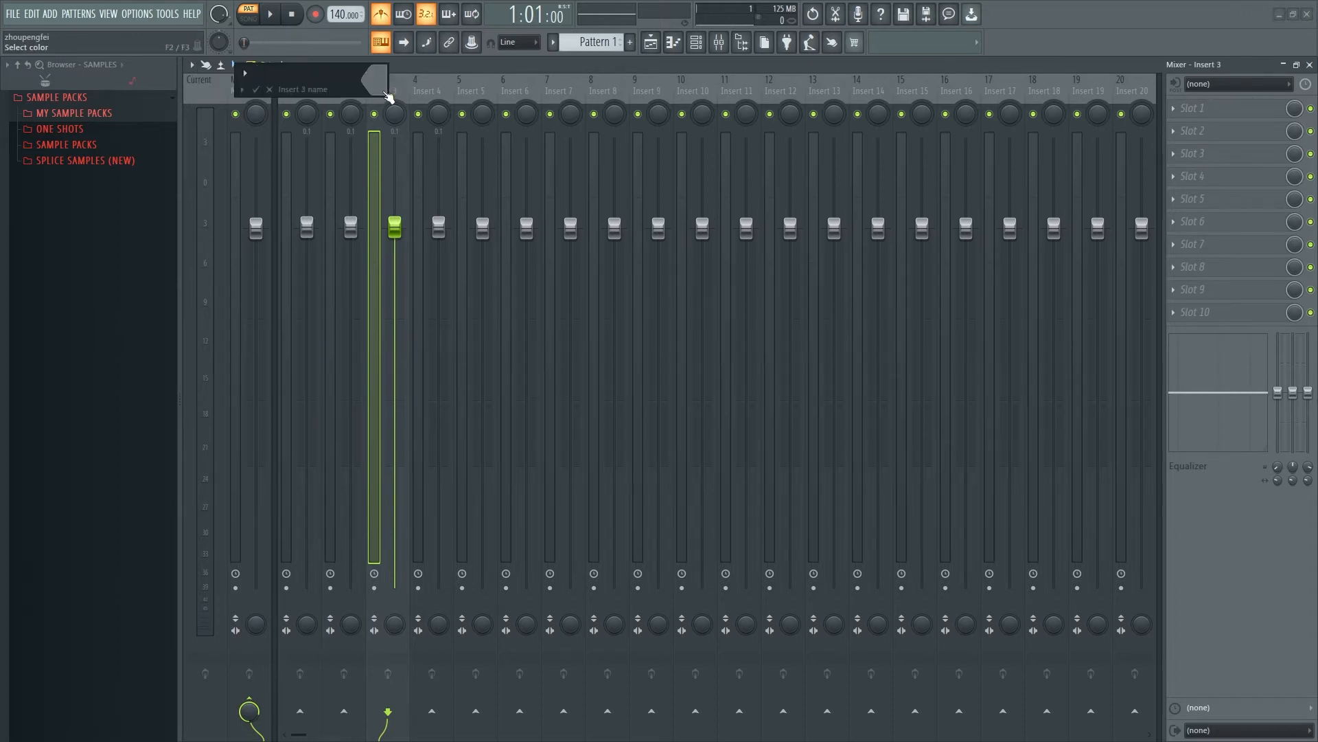
pyautogui.write('FX BUS')
pyautogui.press('Return')
pyautogui.click(439, 87)
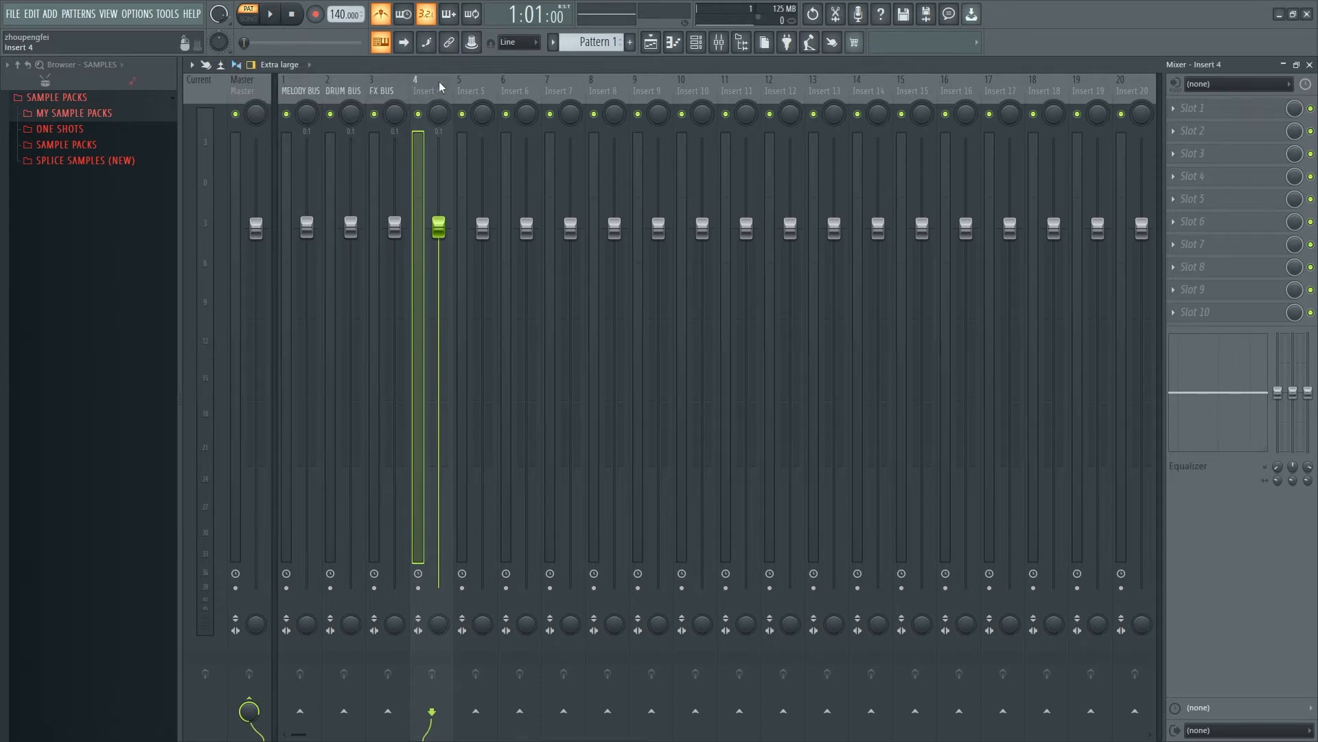
pyautogui.press('F2')
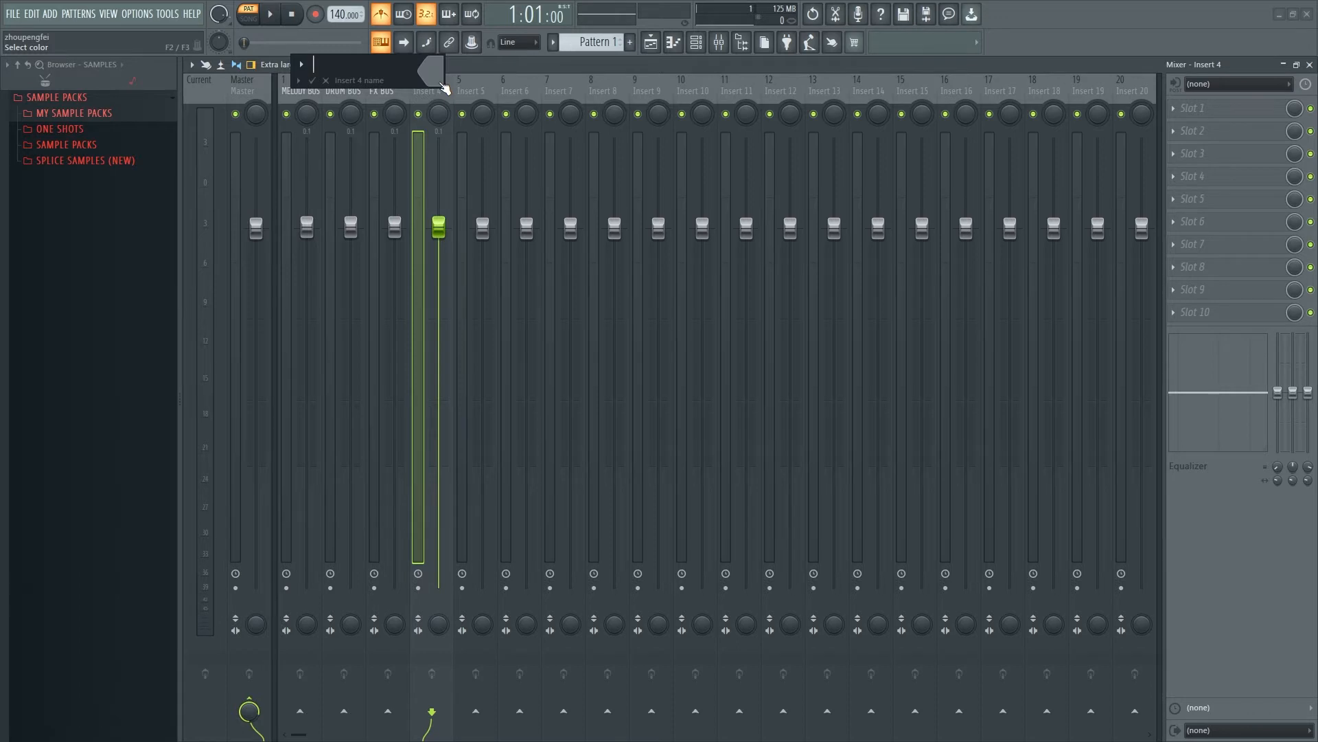
pyautogui.write('PRE MASTER')
pyautogui.press('Return')
# Step: Color the four mixer tracks from MELODY BUS to PRE MASTER blue-violet
pyautogui.keyDown('shift'); pyautogui.click(287, 156); pyautogui.keyUp('shift')
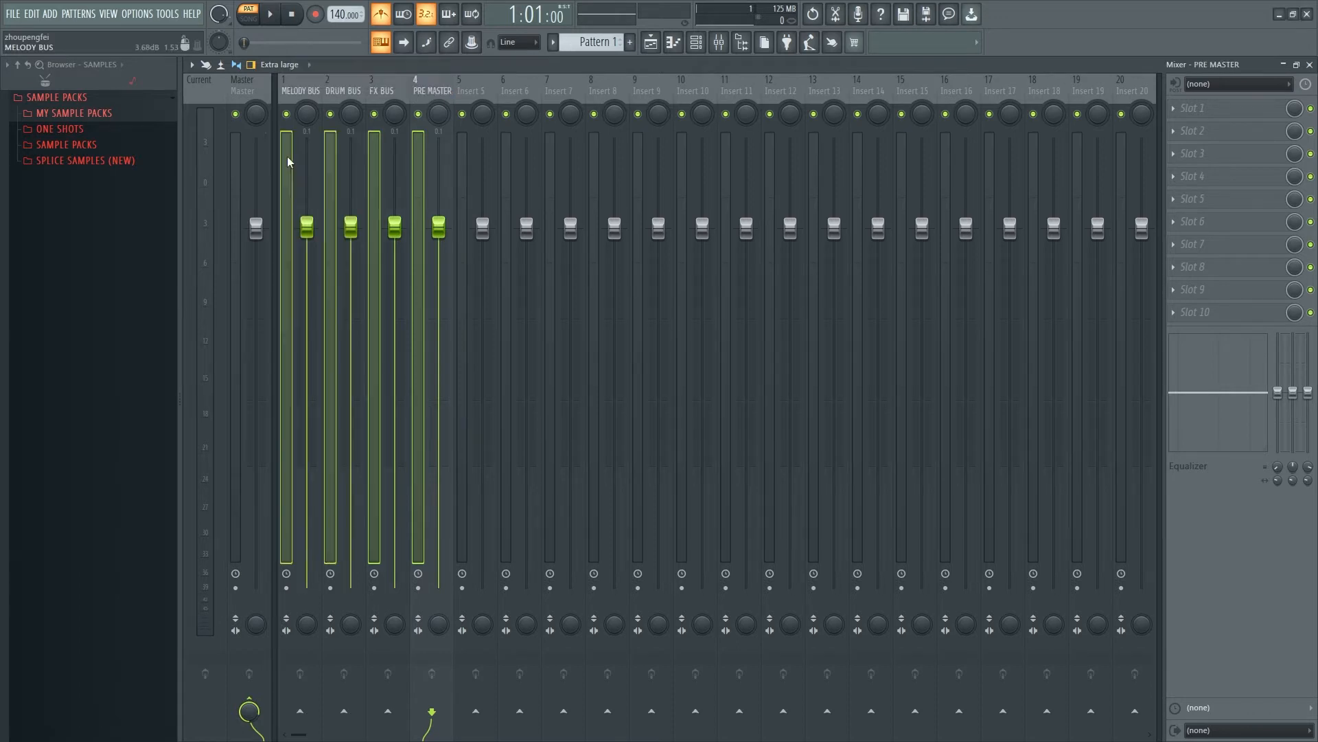
pyautogui.press('F2')
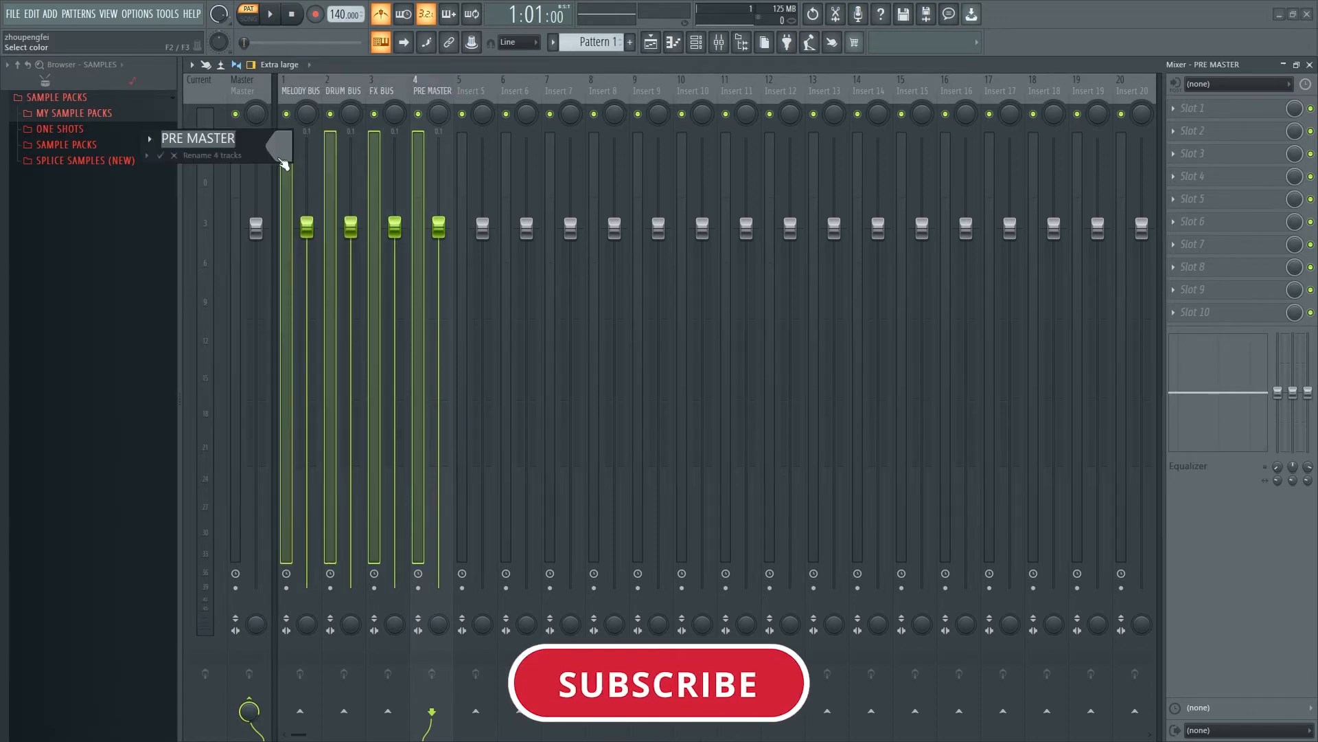
pyautogui.click(281, 151)
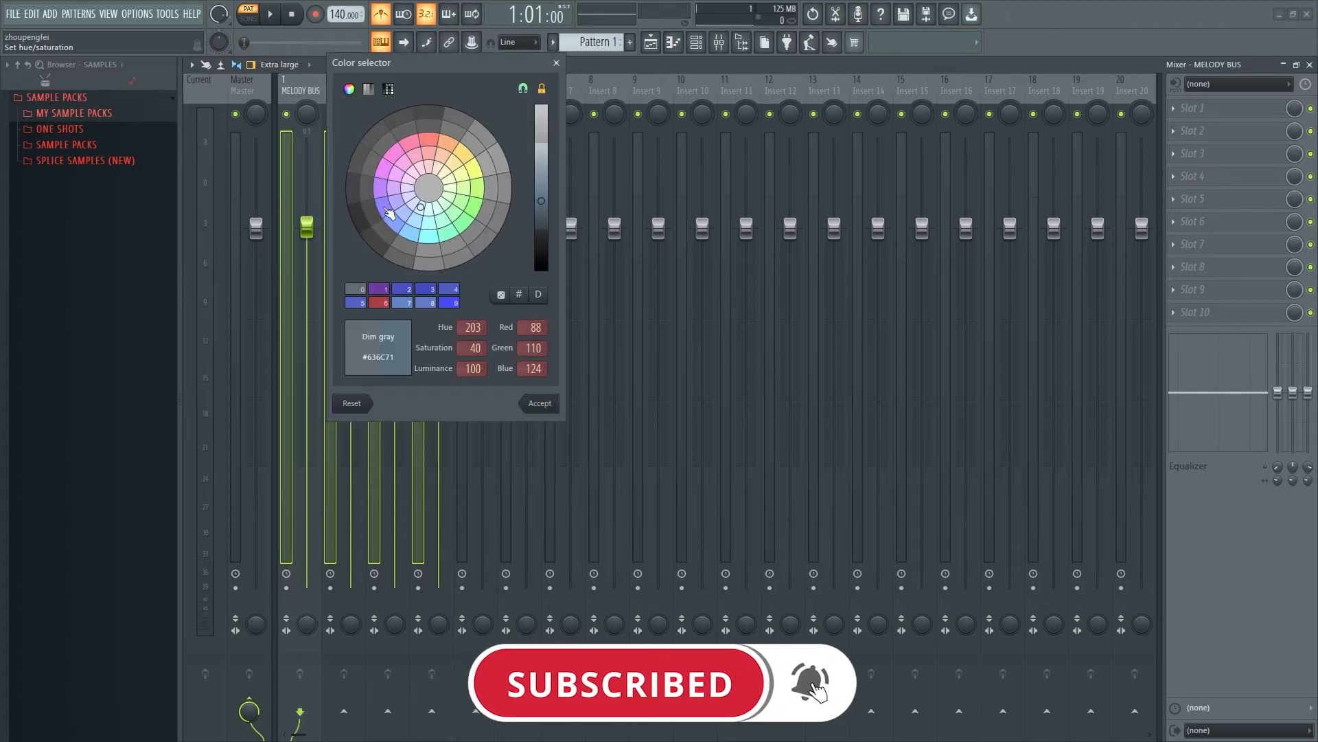
pyautogui.click(384, 205)
pyautogui.click(540, 403)
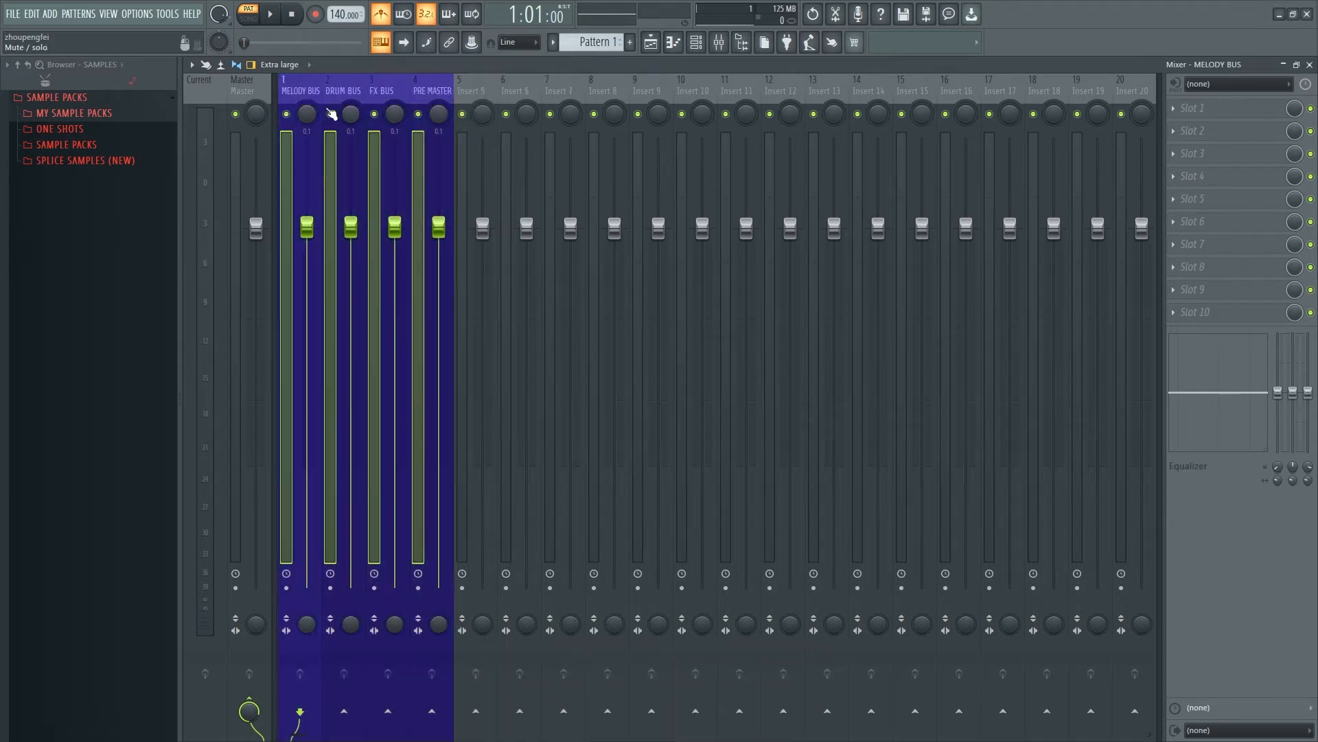
# Step: Dock the four bus tracks, MELODY BUS through PRE MASTER, to the left side of the mixer
pyautogui.click(421, 187)
pyautogui.moveTo(421, 187); pyautogui.dragTo(273, 183)
pyautogui.rightClick(337, 87)
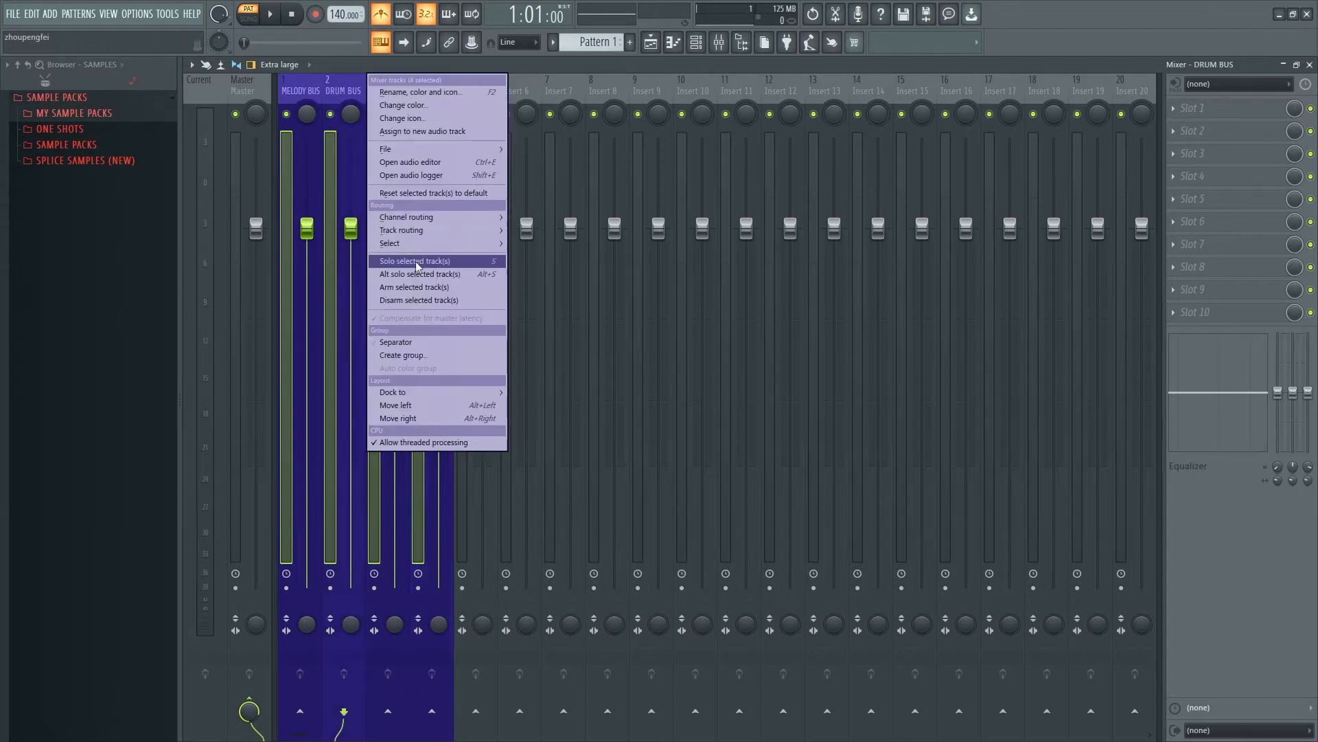
pyautogui.moveTo(458, 398)
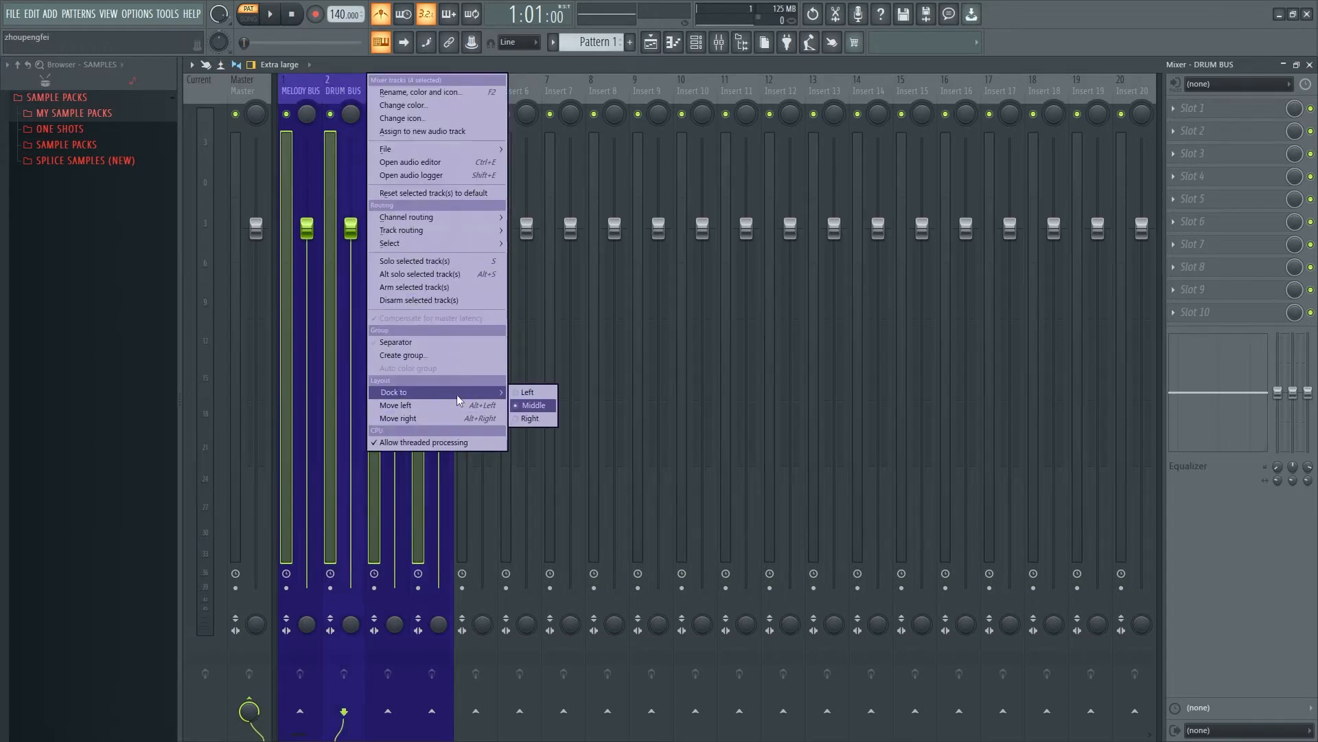
pyautogui.click(533, 393)
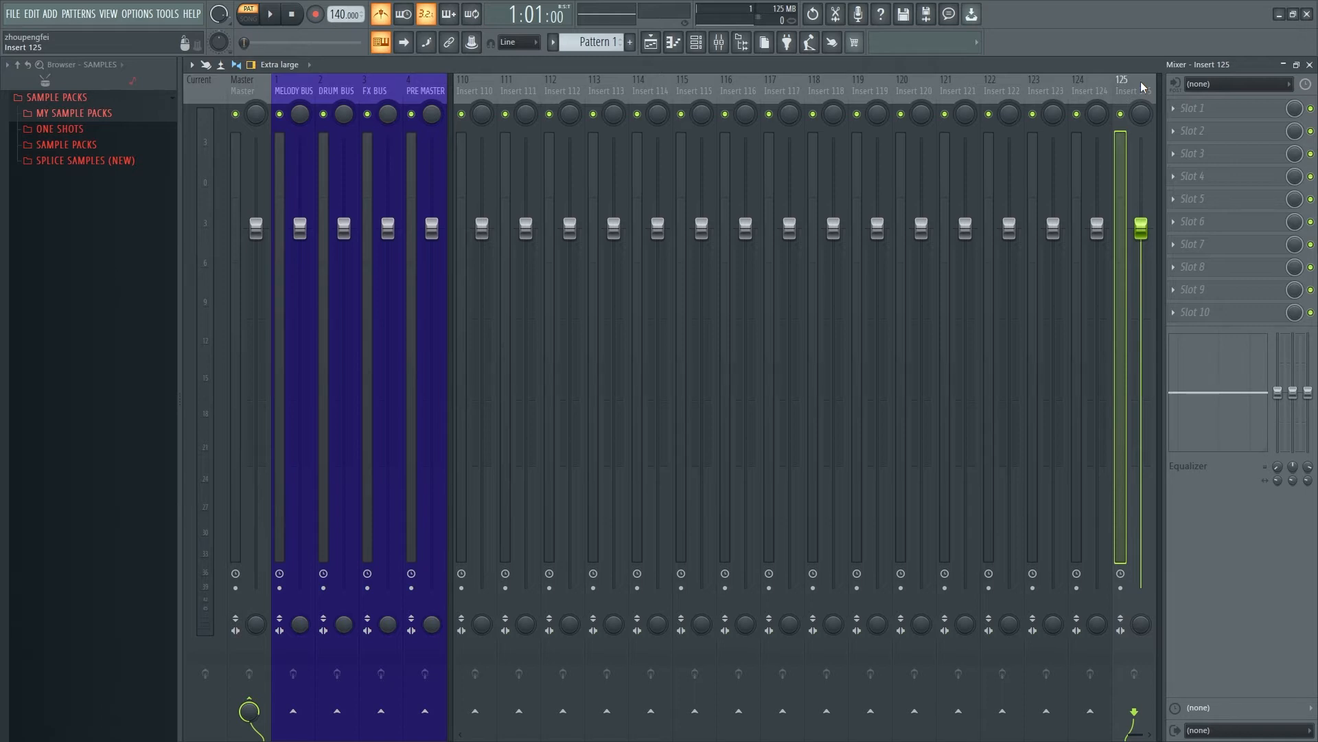
# Step: Color mixer tracks Insert 121 through Insert 124 red
pyautogui.click(1093, 92)
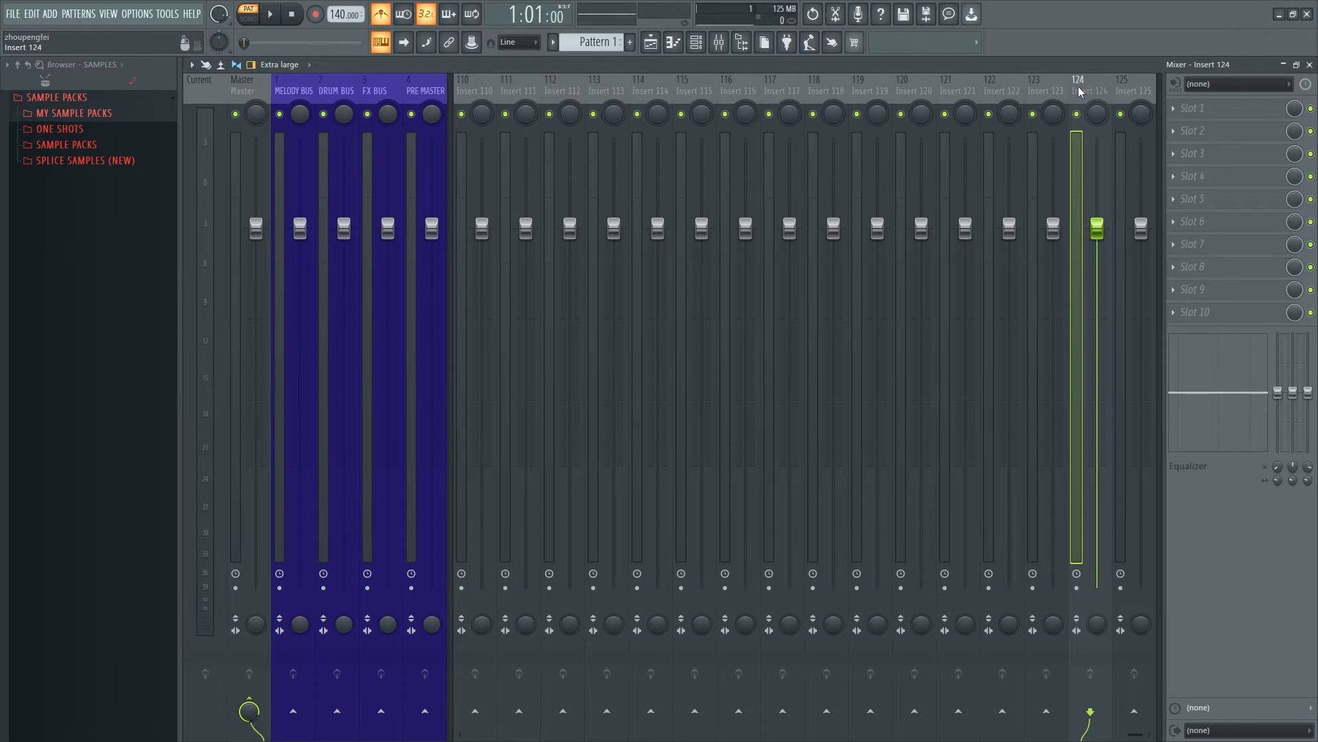
pyautogui.moveTo(1079, 91); pyautogui.dragTo(972, 91)
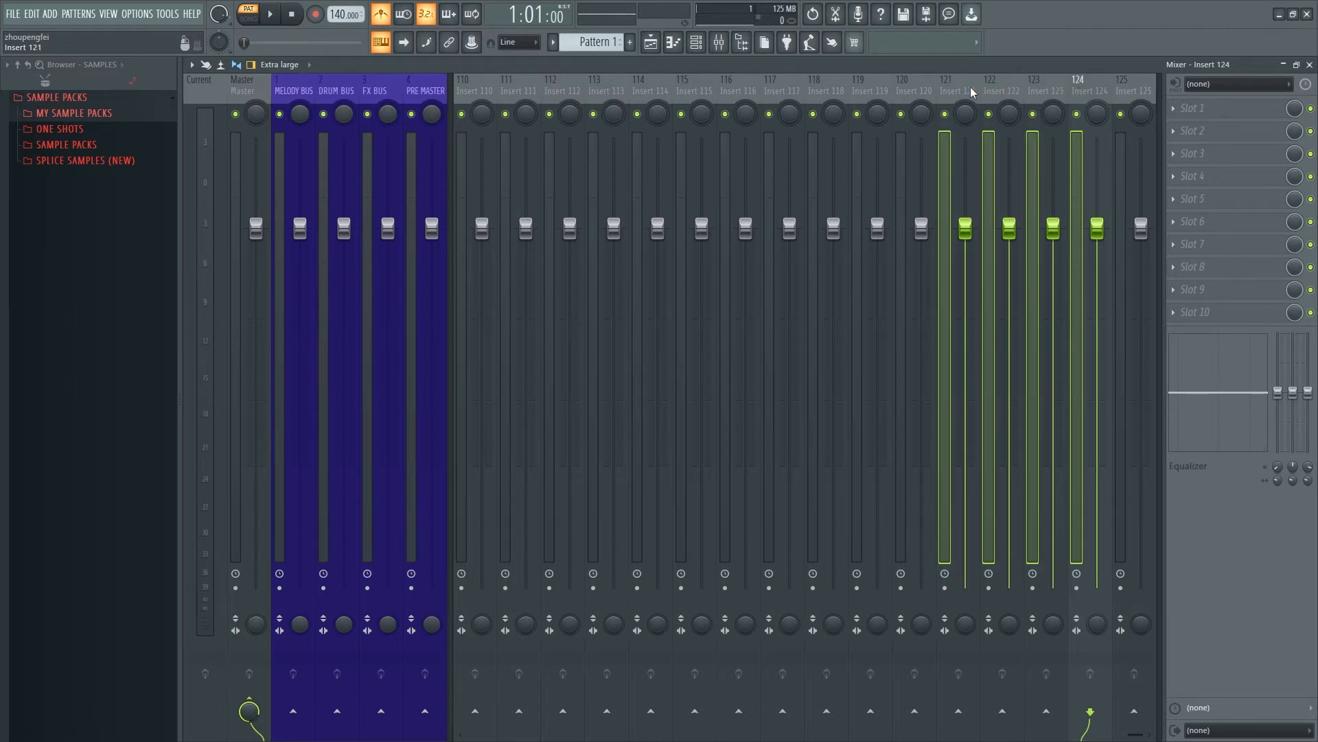
pyautogui.rightClick(959, 92)
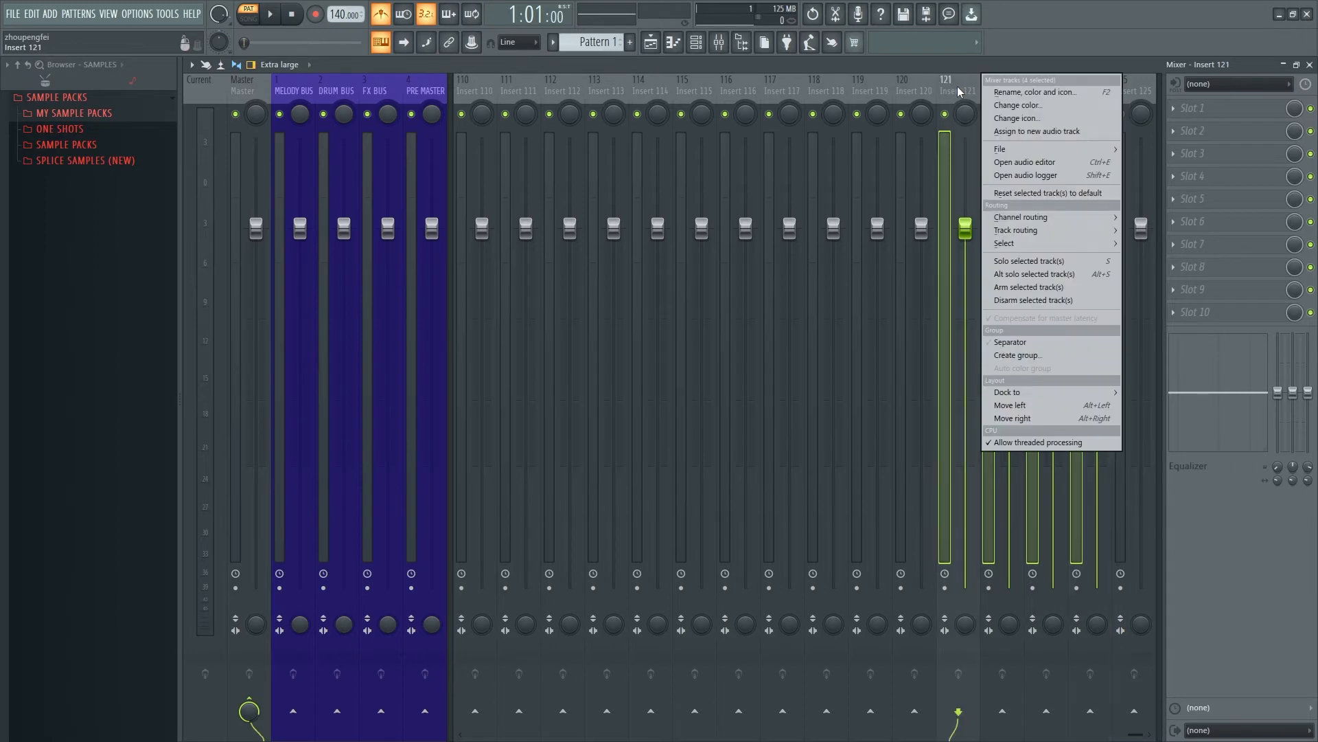
pyautogui.click(1030, 92)
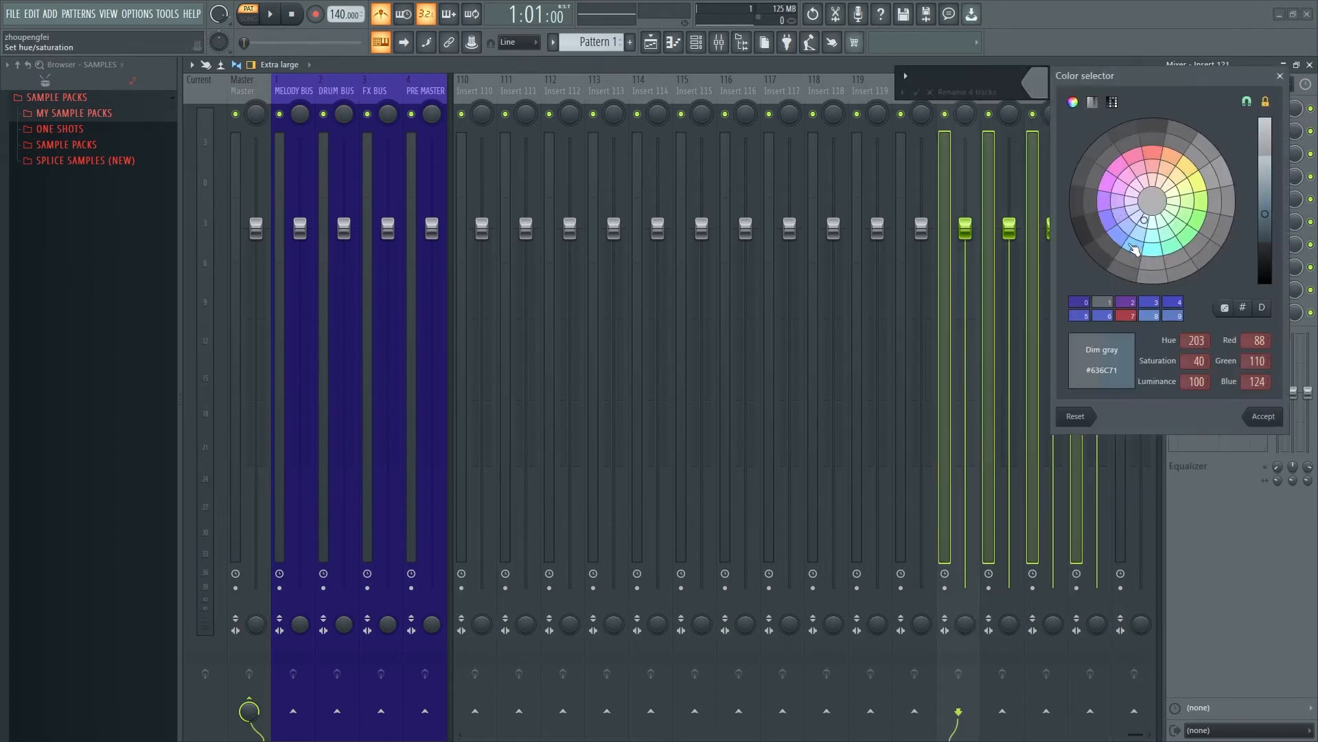
pyautogui.click(1156, 155)
pyautogui.click(1274, 419)
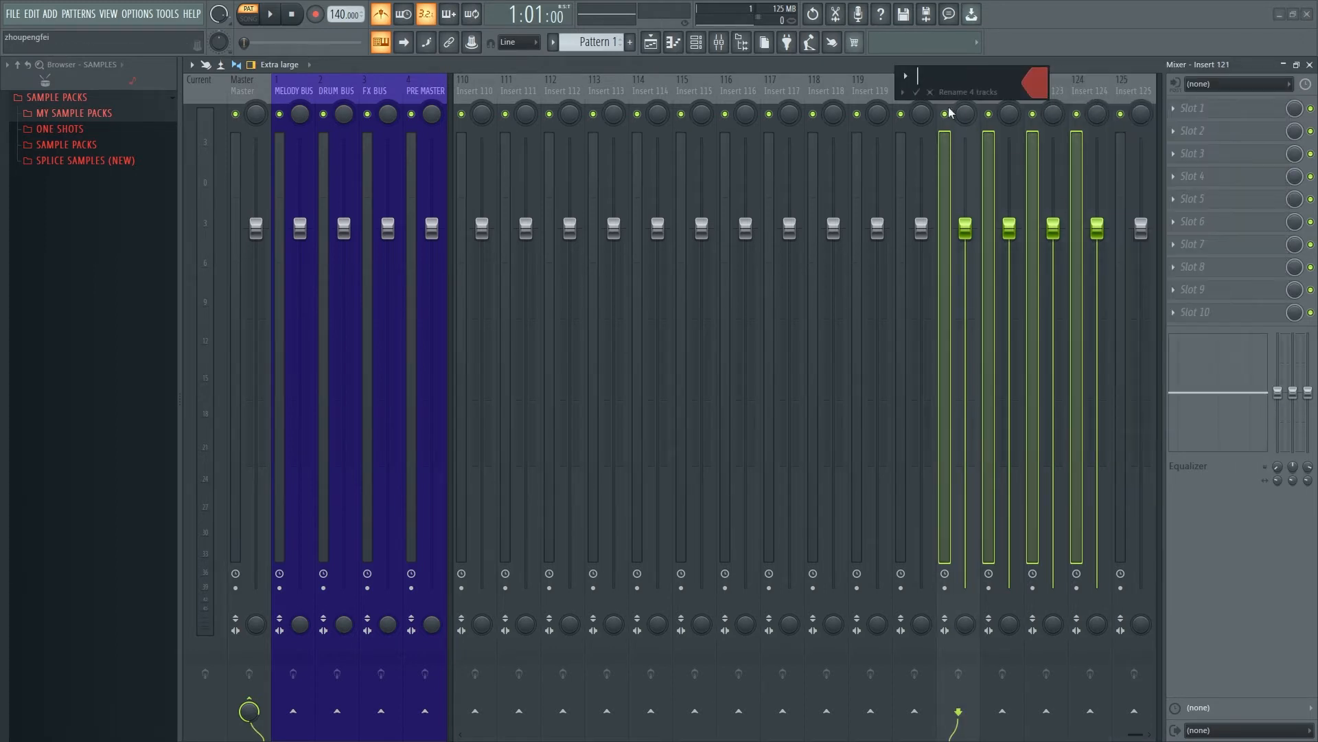
pyautogui.click(916, 92)
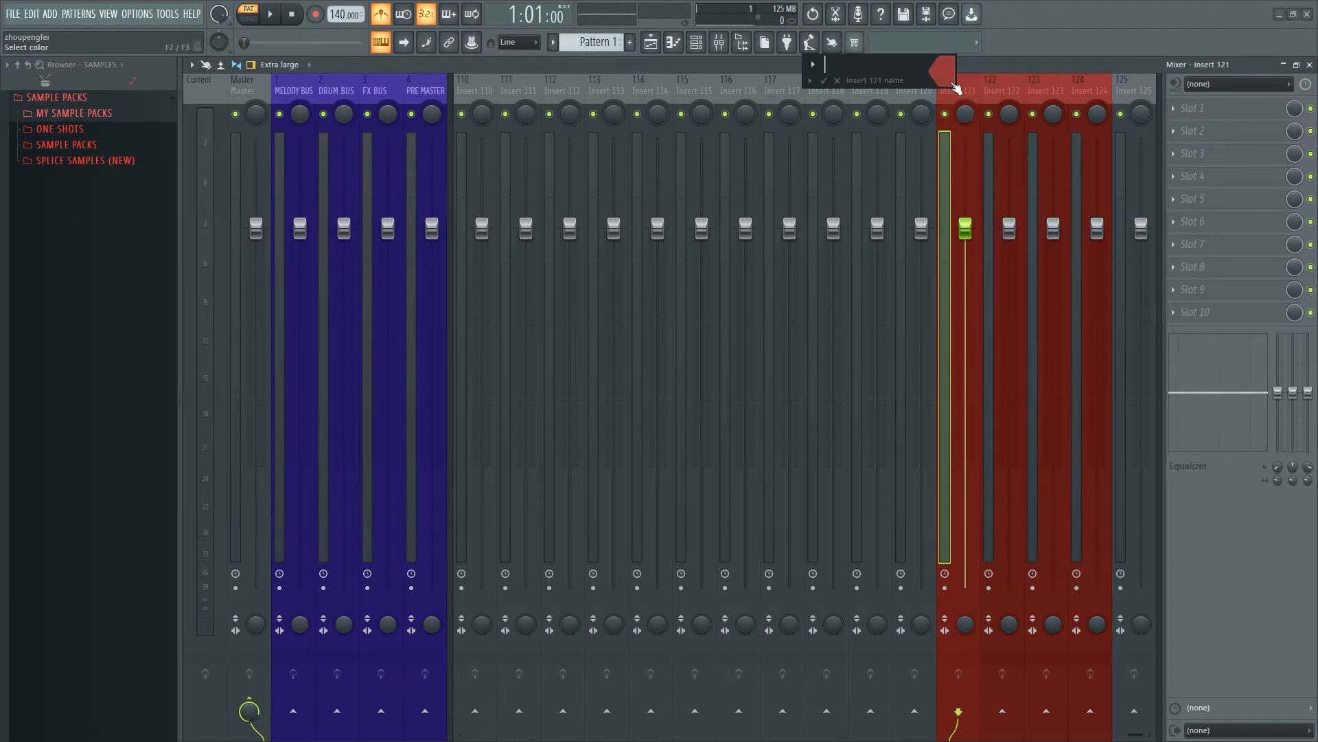
# Step: Rename mixer track Insert 121 as REVERB and Insert 122 as DELAY
pyautogui.write('REVERB')
pyautogui.press('Return')
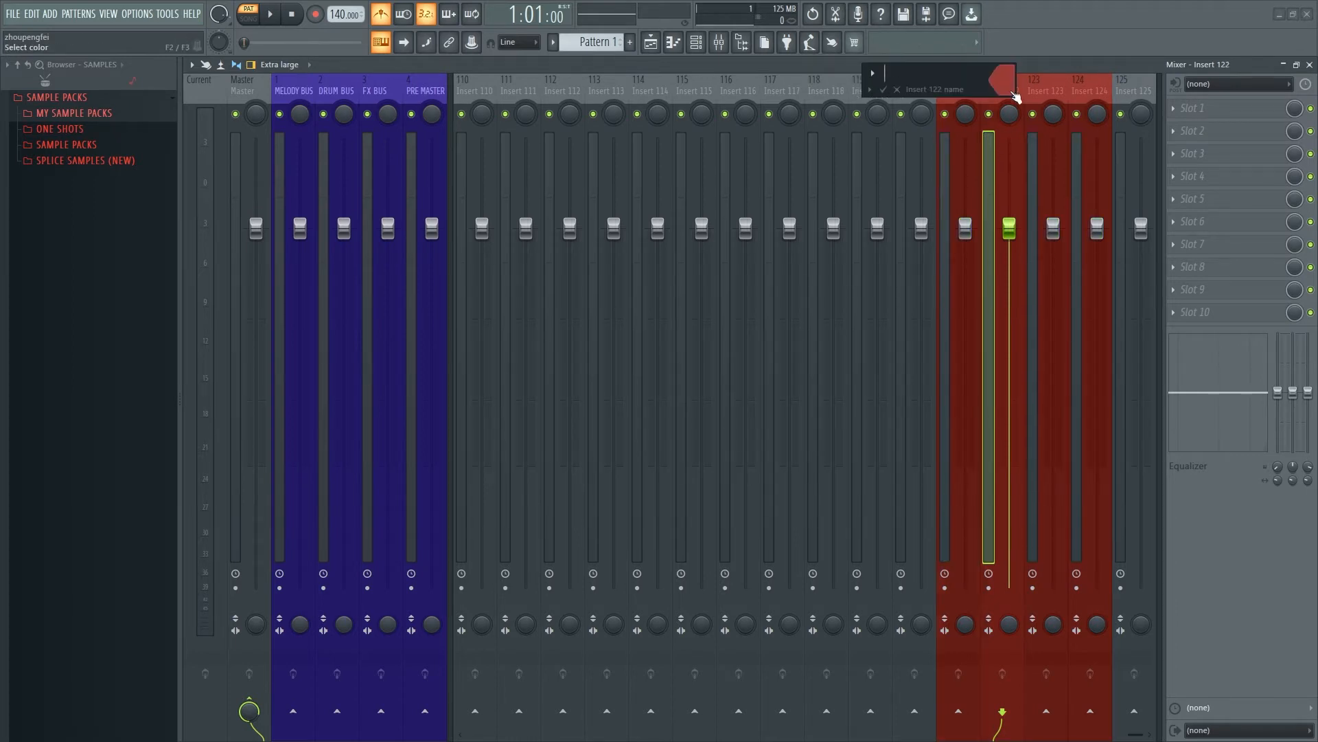
pyautogui.write('DELAY')
pyautogui.press('Return')
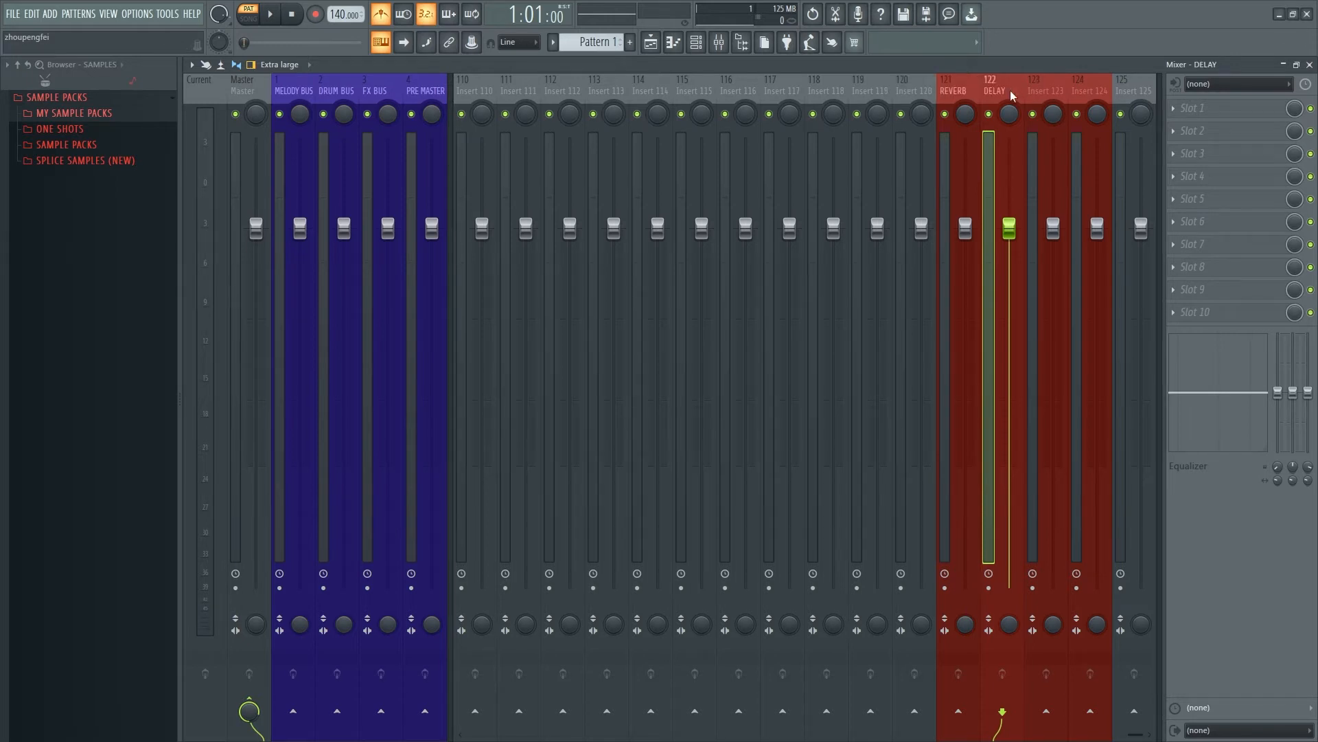
# Step: Rename mixer track Insert 123 as DISTORTION and Insert 124 as SATURATION
pyautogui.write('DISTO')
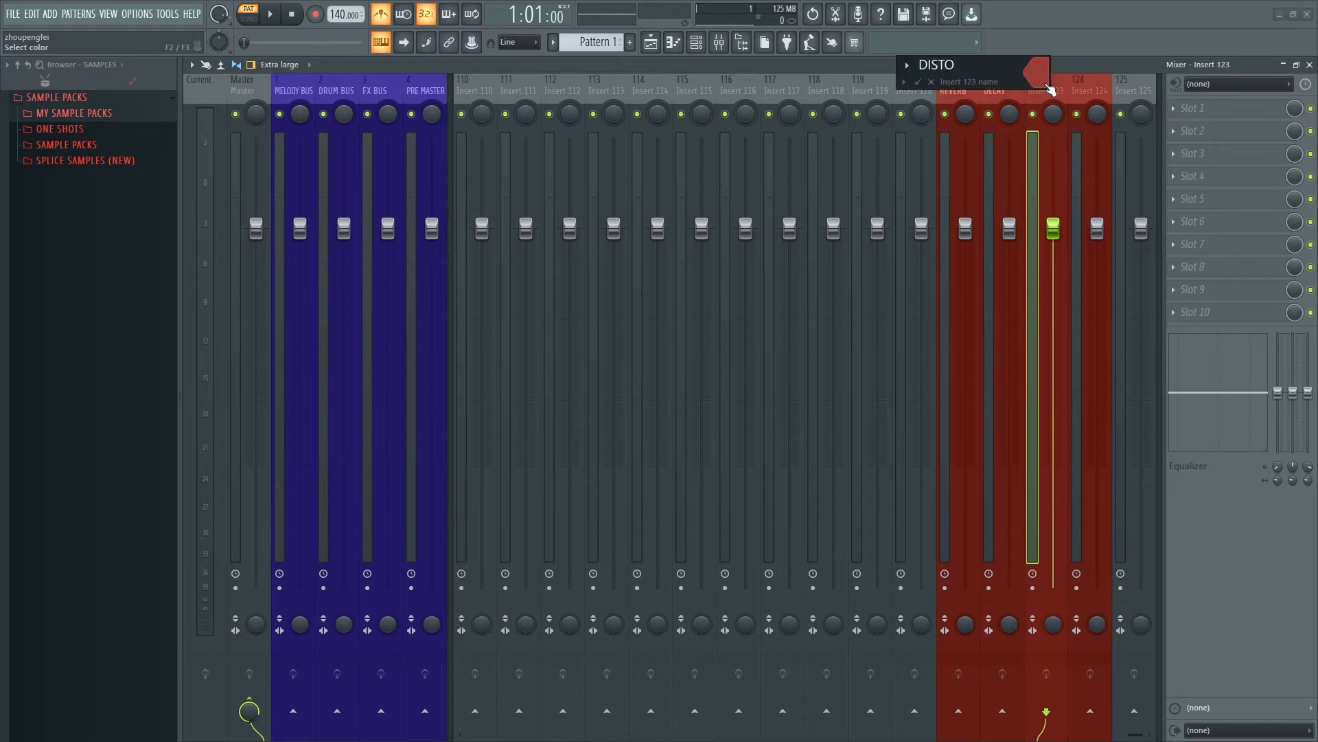
pyautogui.write('RTION')
pyautogui.press('Return')
pyautogui.click(1097, 89)
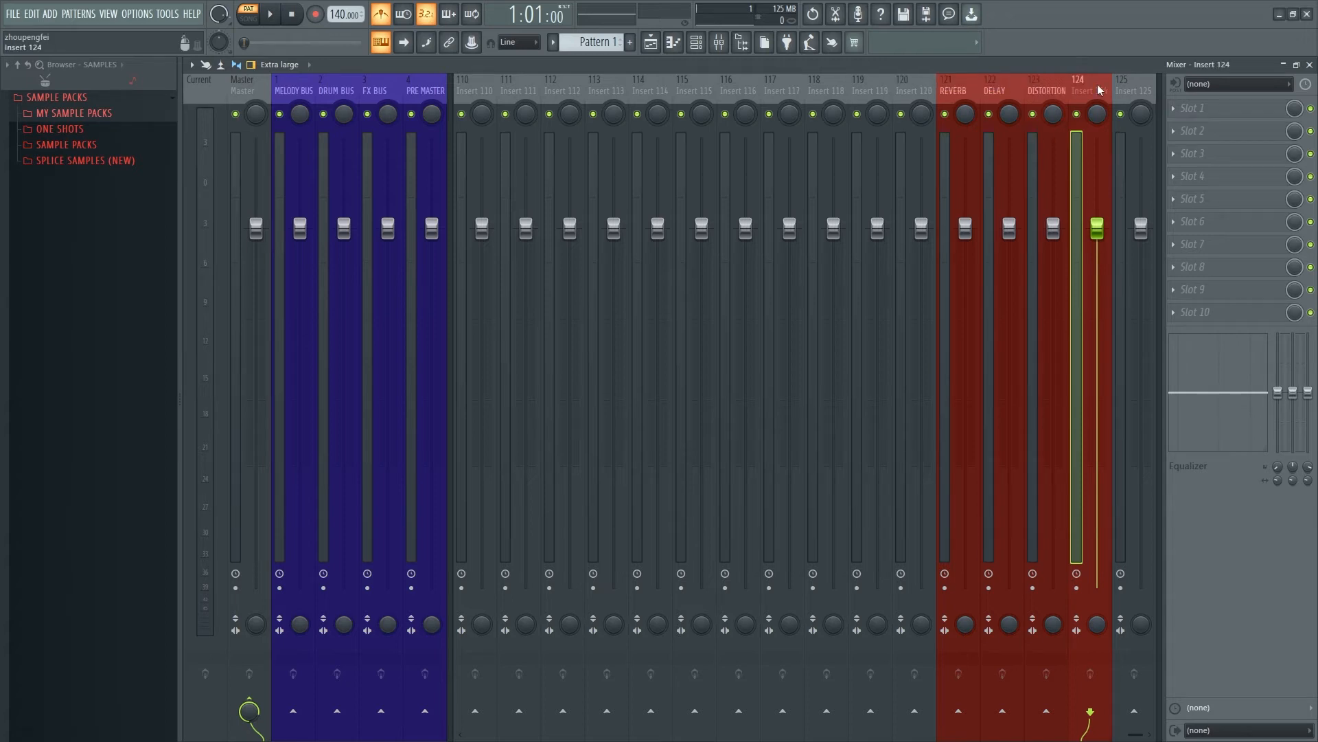
pyautogui.press('F2')
pyautogui.write('SATURATION')
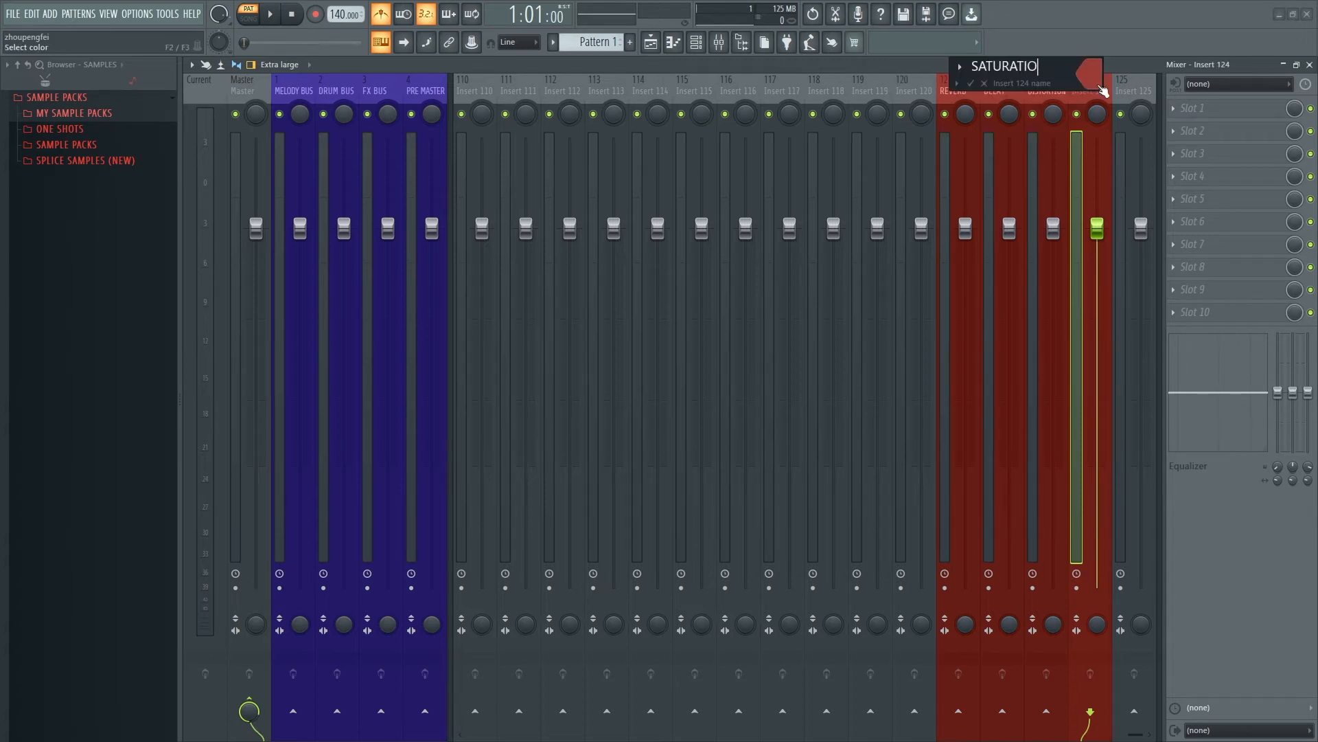
pyautogui.press('Return')
# Step: Dock the four red effect tracks, REVERB through SATURATION, to the right side of the mixer
pyautogui.click(953, 88)
pyautogui.moveTo(953, 88); pyautogui.dragTo(1093, 88)
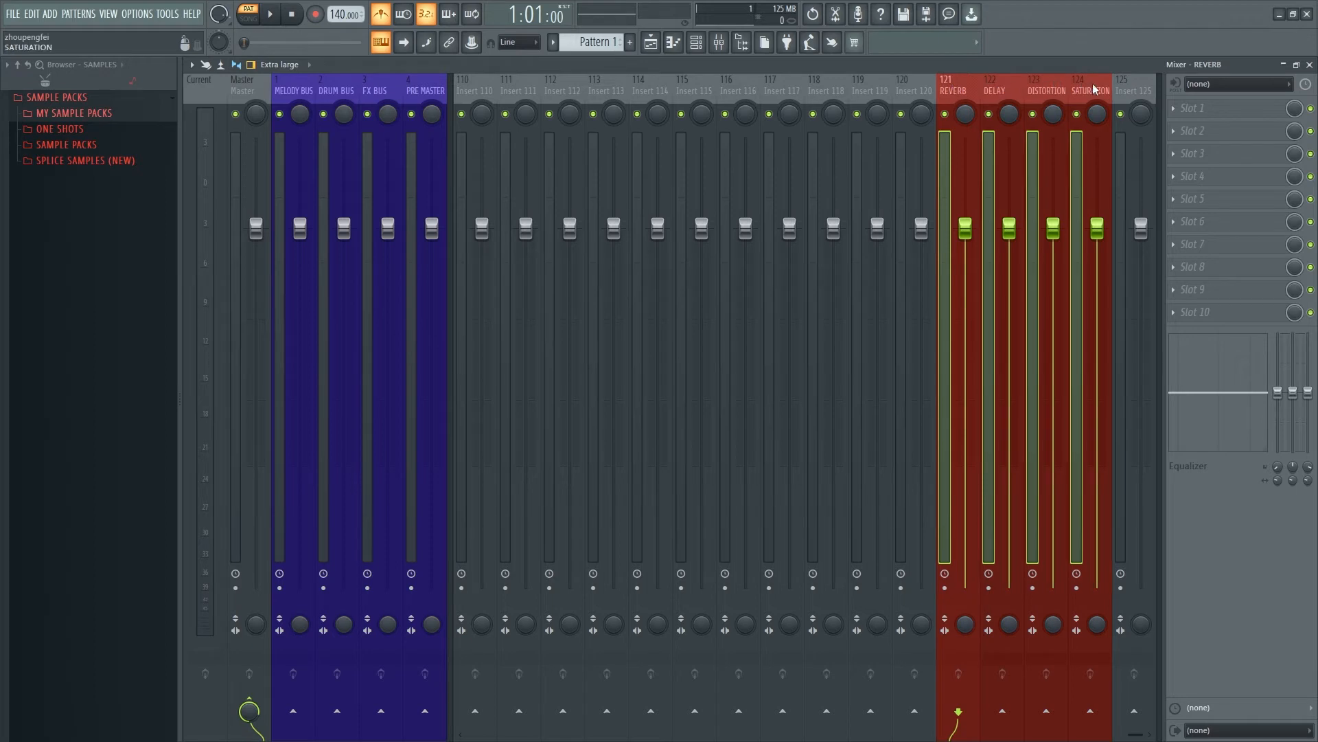
pyautogui.rightClick(1094, 88)
pyautogui.moveTo(1209, 393)
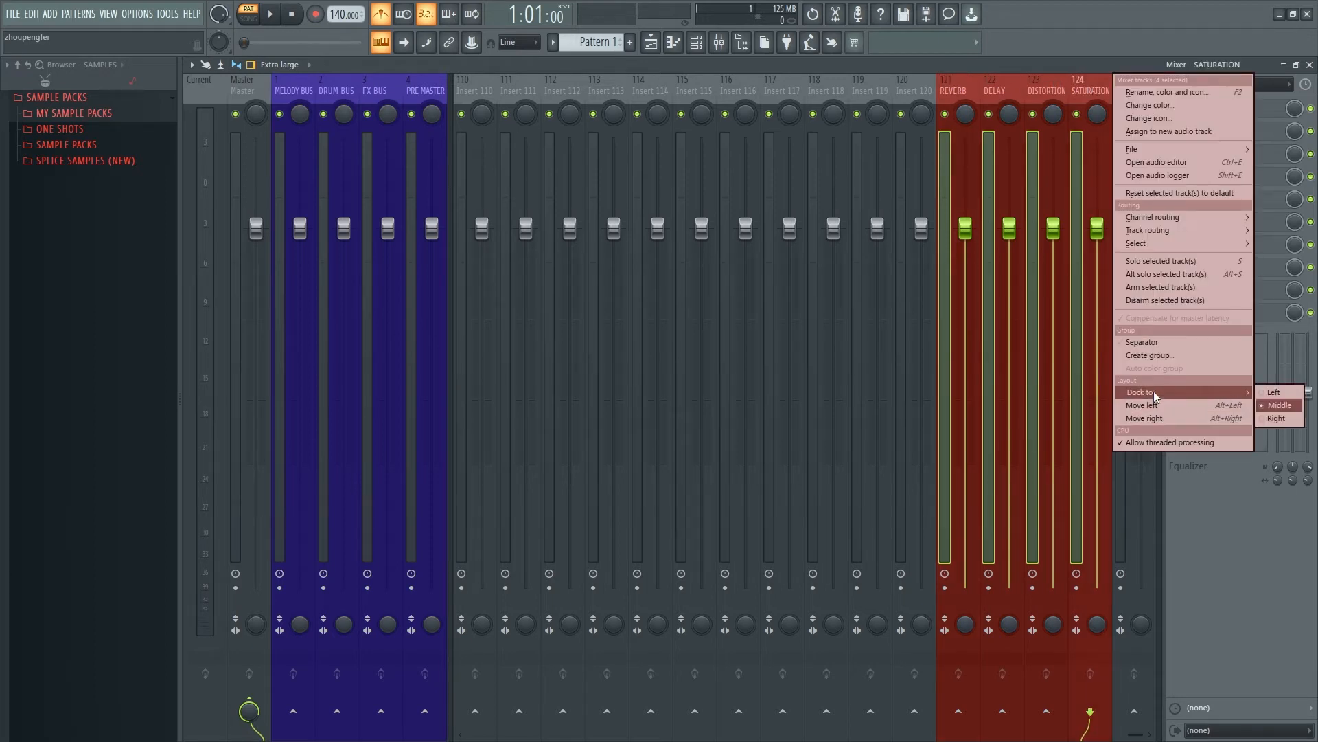
pyautogui.click(1277, 419)
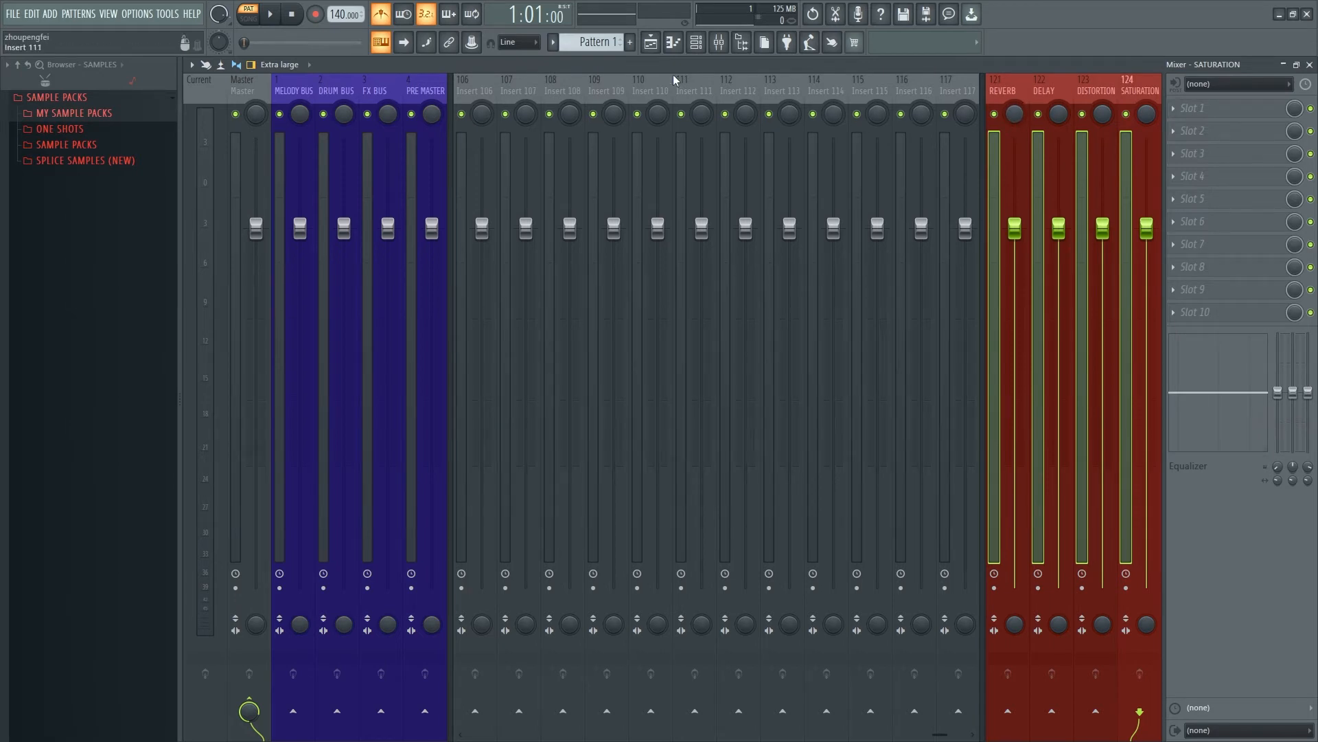
# Step: Color channels Instrument 1 through Instrument 4 with a gradient from indigo to light blue
pyautogui.hscroll(-15, 789, 220)
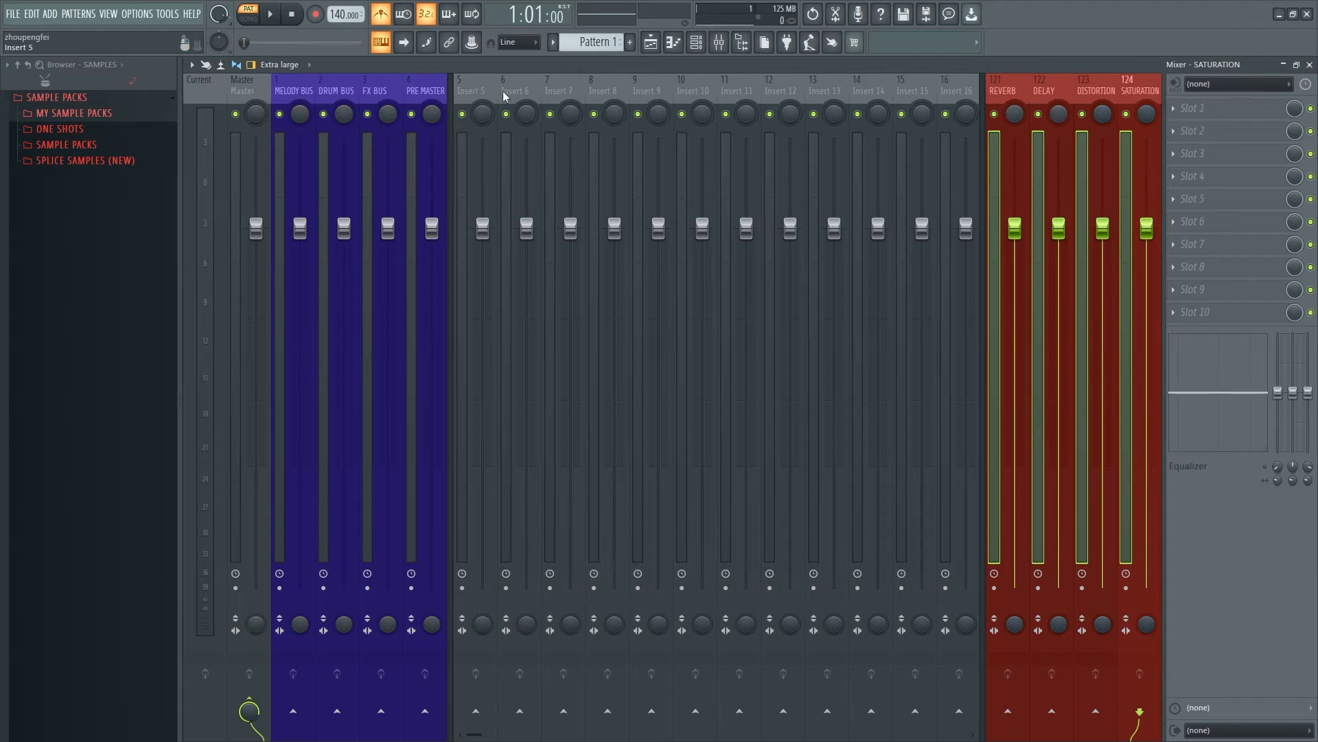
pyautogui.press('F6')
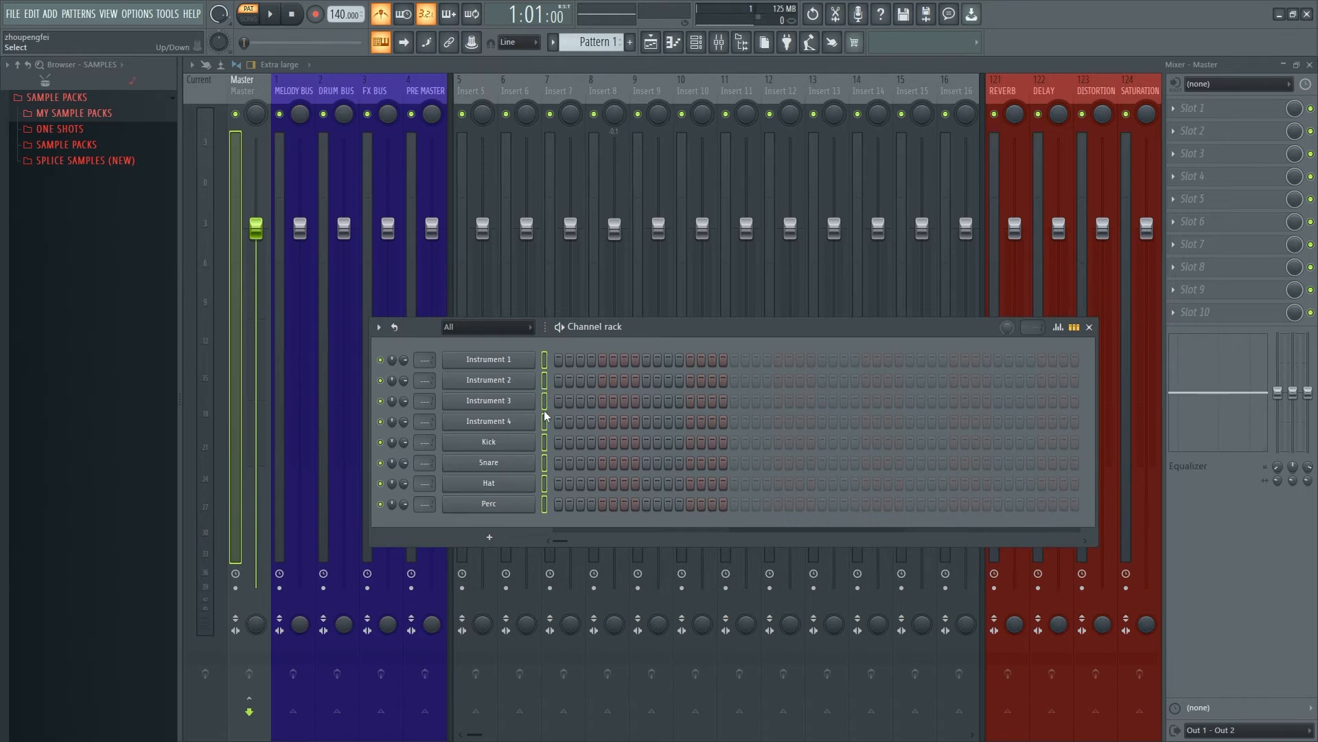
pyautogui.moveTo(545, 415); pyautogui.dragTo(546, 350)
pyautogui.click(383, 328)
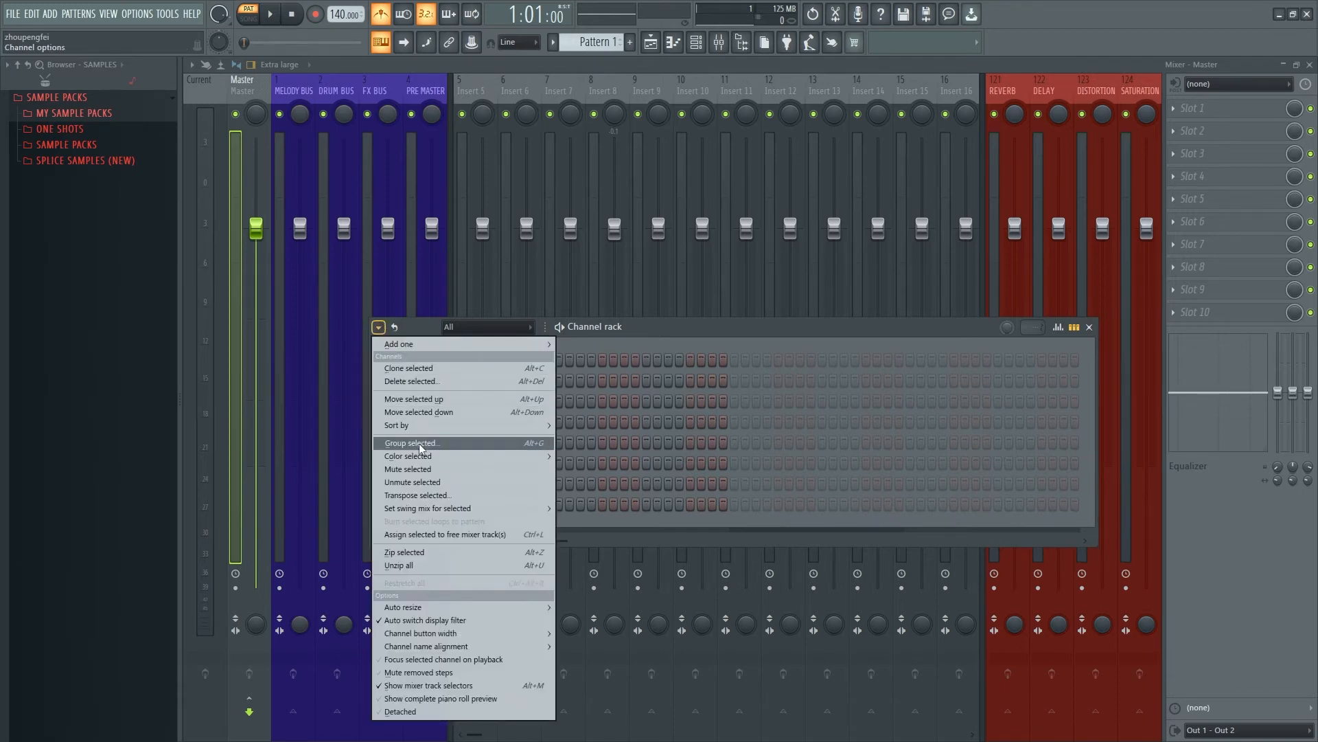
pyautogui.moveTo(421, 458)
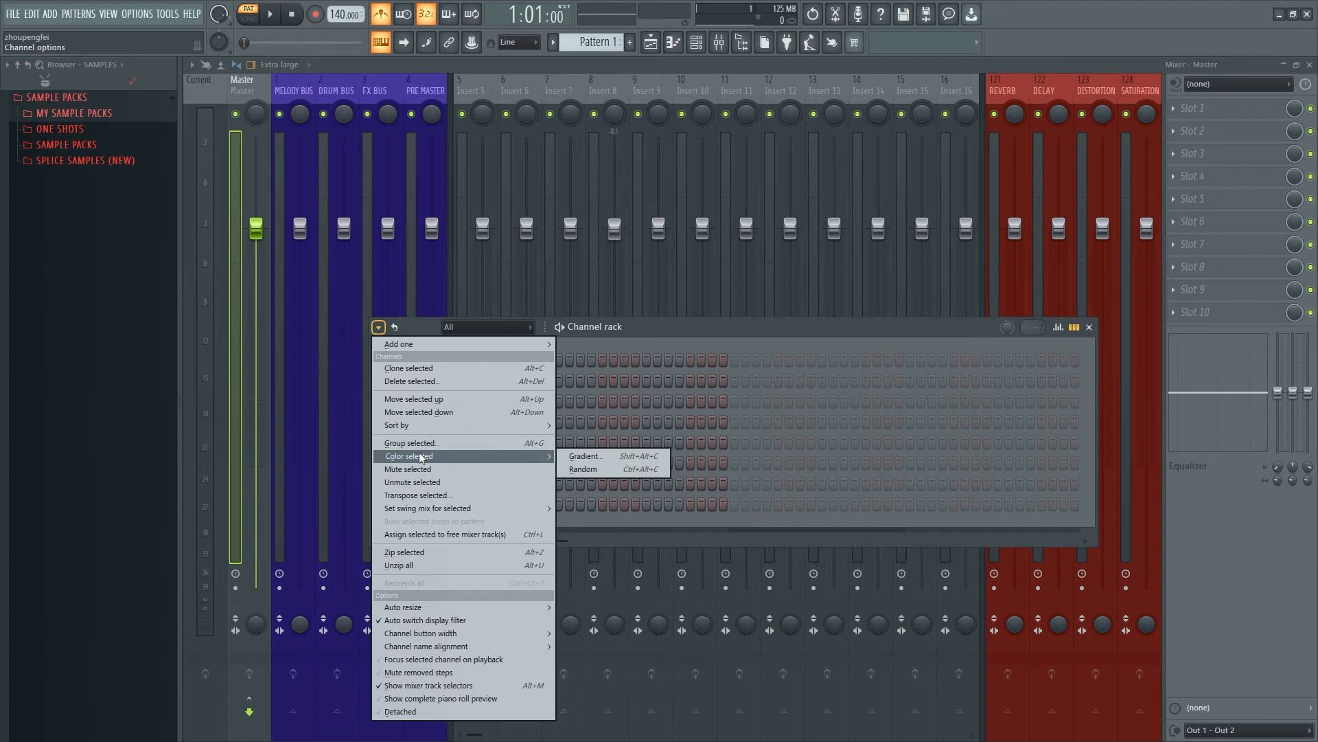
pyautogui.click(595, 457)
pyautogui.click(841, 519)
pyautogui.click(845, 489)
pyautogui.click(851, 538)
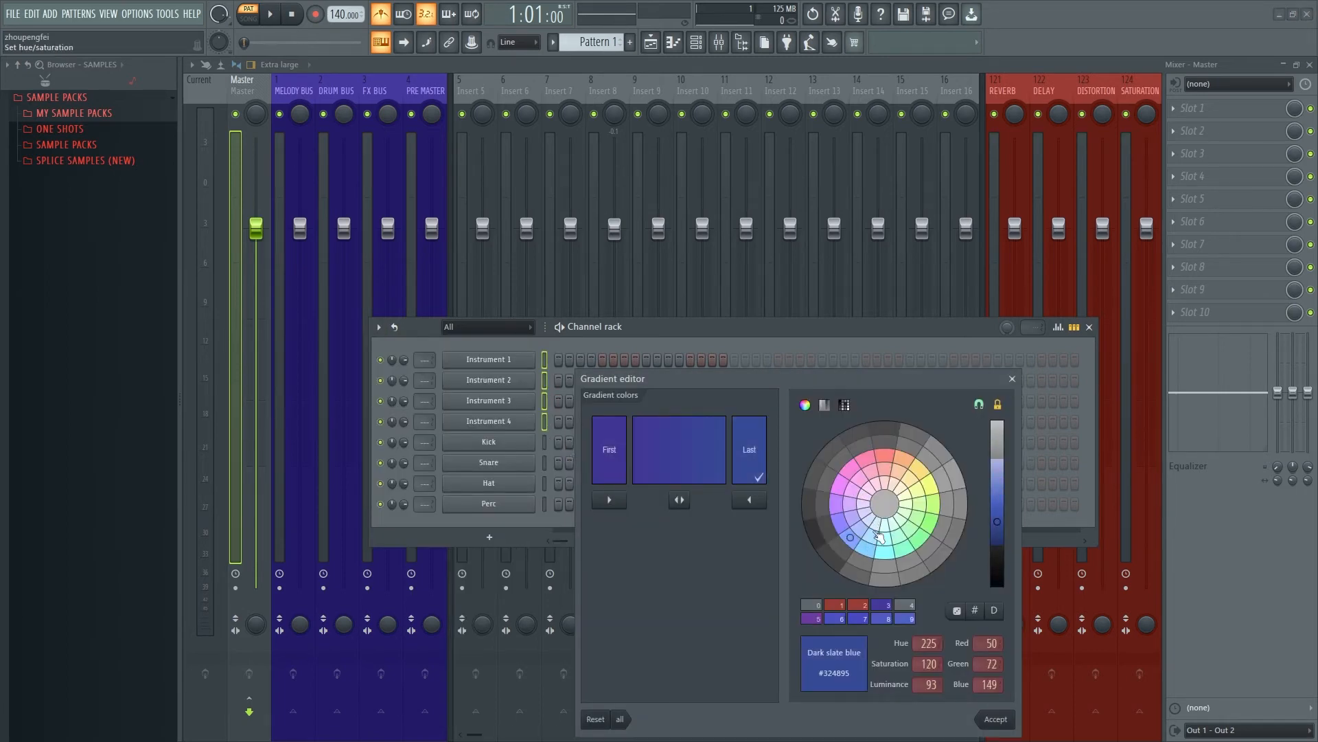
pyautogui.moveTo(997, 514)
pyautogui.mouseDown()
pyautogui.moveTo(997, 470)
pyautogui.moveTo(1000, 516)
pyautogui.mouseUp()
pyautogui.click(613, 461)
pyautogui.click(996, 719)
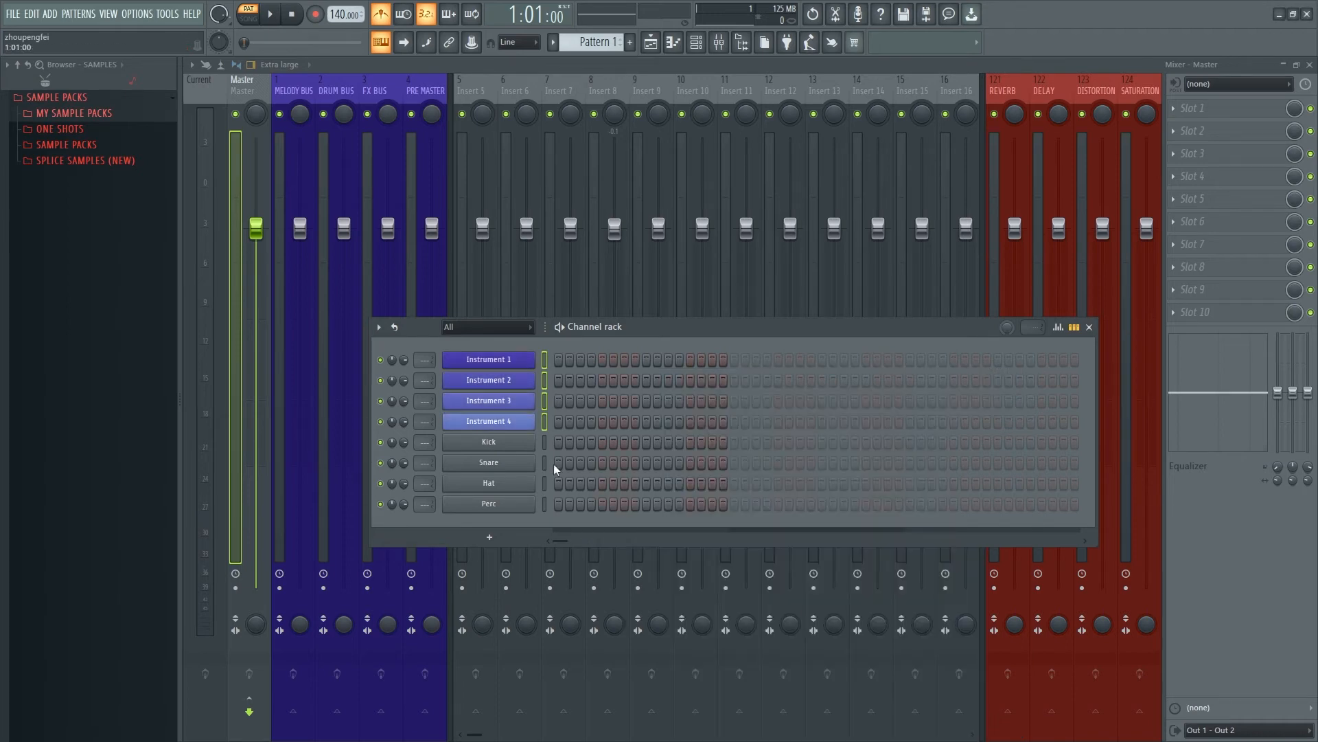
# Step: Color the Kick, Snare, Hat and Perc channels with a gradient from red to dark salmon (#CF946E)
pyautogui.moveTo(546, 442); pyautogui.dragTo(544, 508)
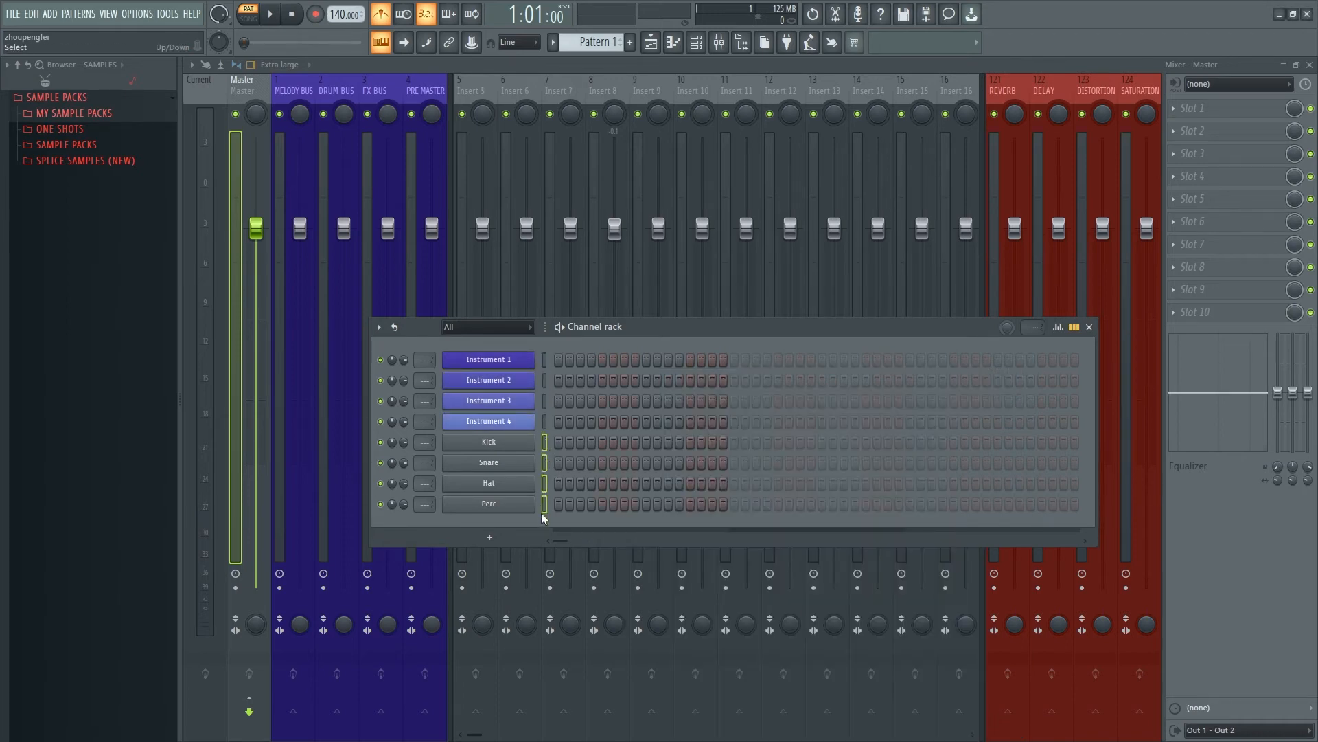
pyautogui.click(381, 331)
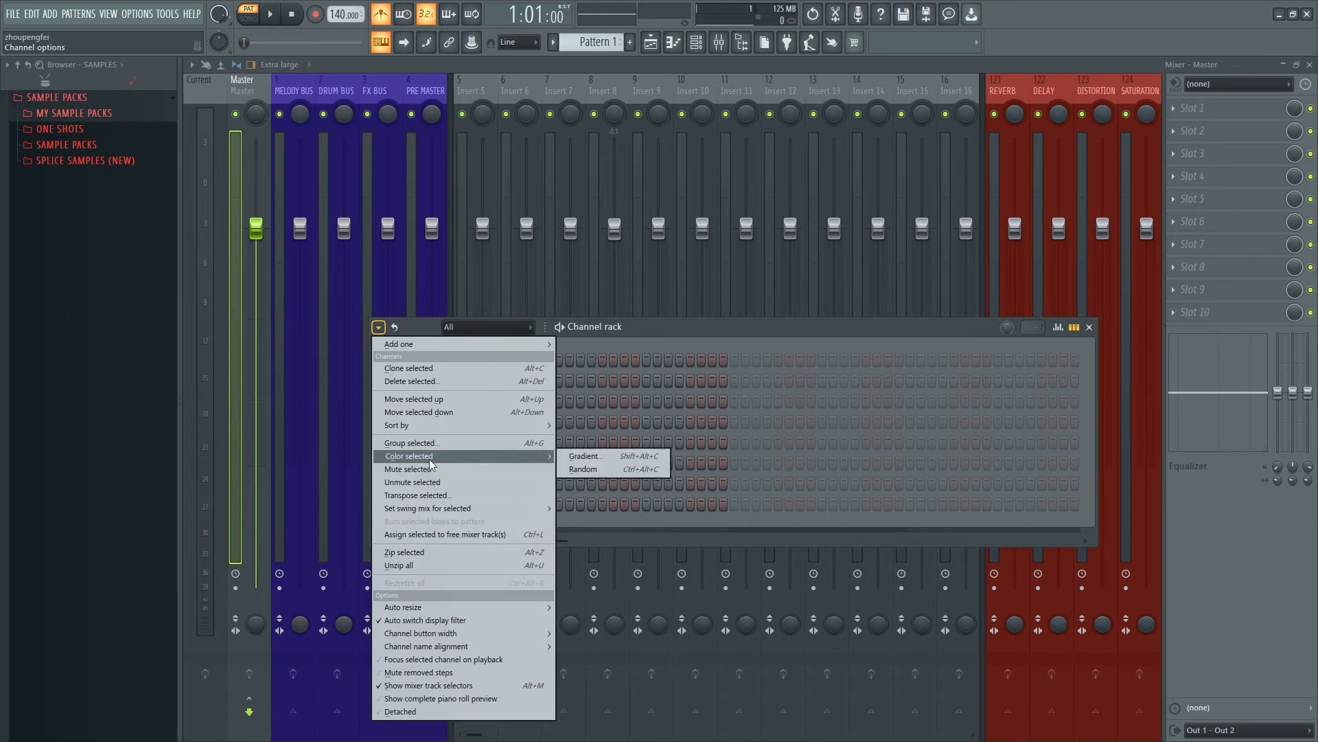
pyautogui.click(604, 469)
pyautogui.click(863, 461)
pyautogui.click(726, 453)
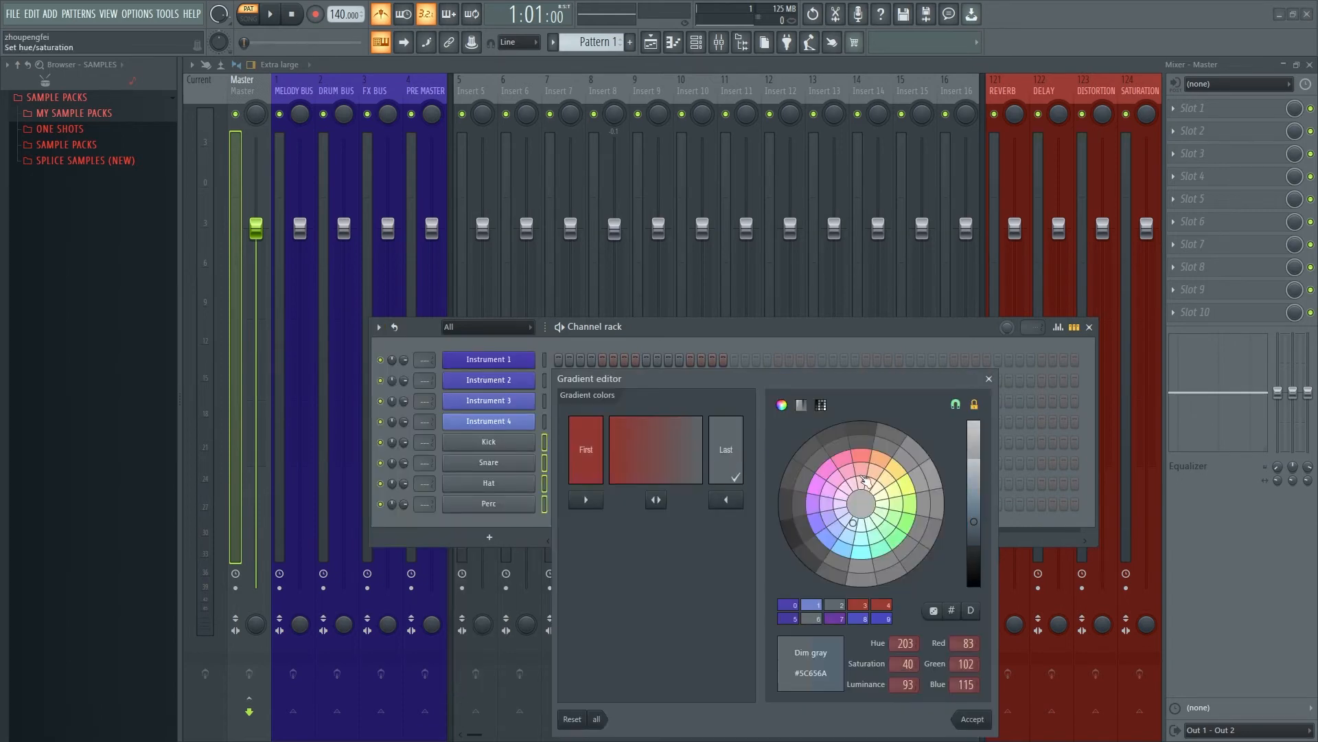
pyautogui.click(898, 470)
pyautogui.click(878, 467)
pyautogui.click(881, 473)
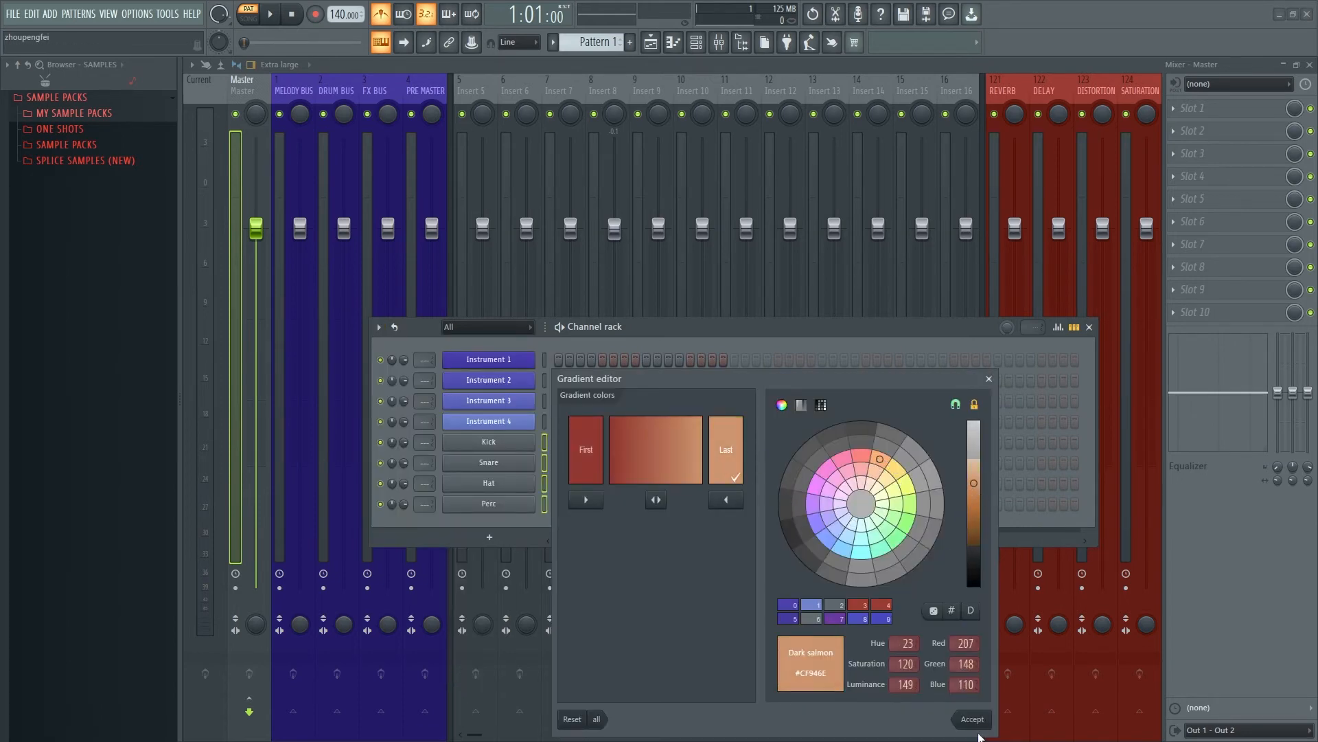
pyautogui.click(972, 719)
# Step: Assign all eight channels to free mixer tracks 5 through 12 and close the channel rack
pyautogui.hotkey('ctrl', 'a')
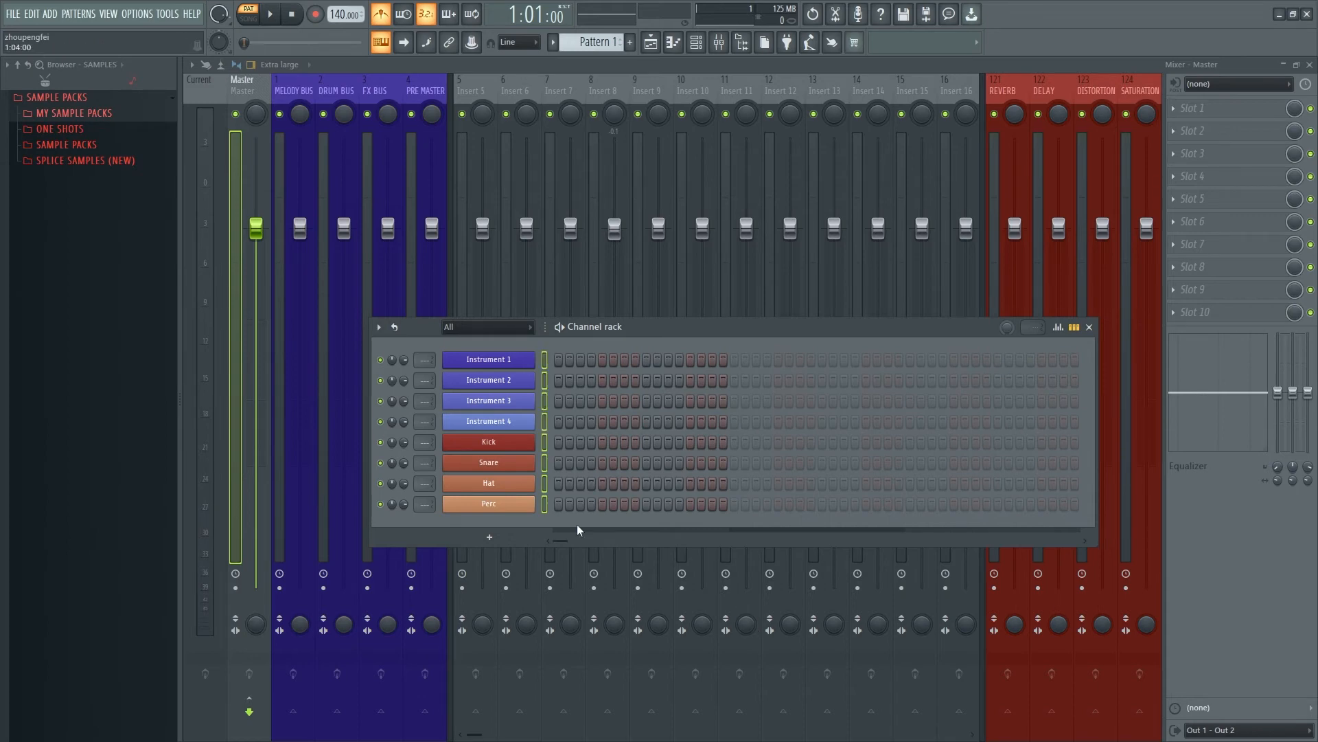
pyautogui.hotkey('ctrl', 'l')
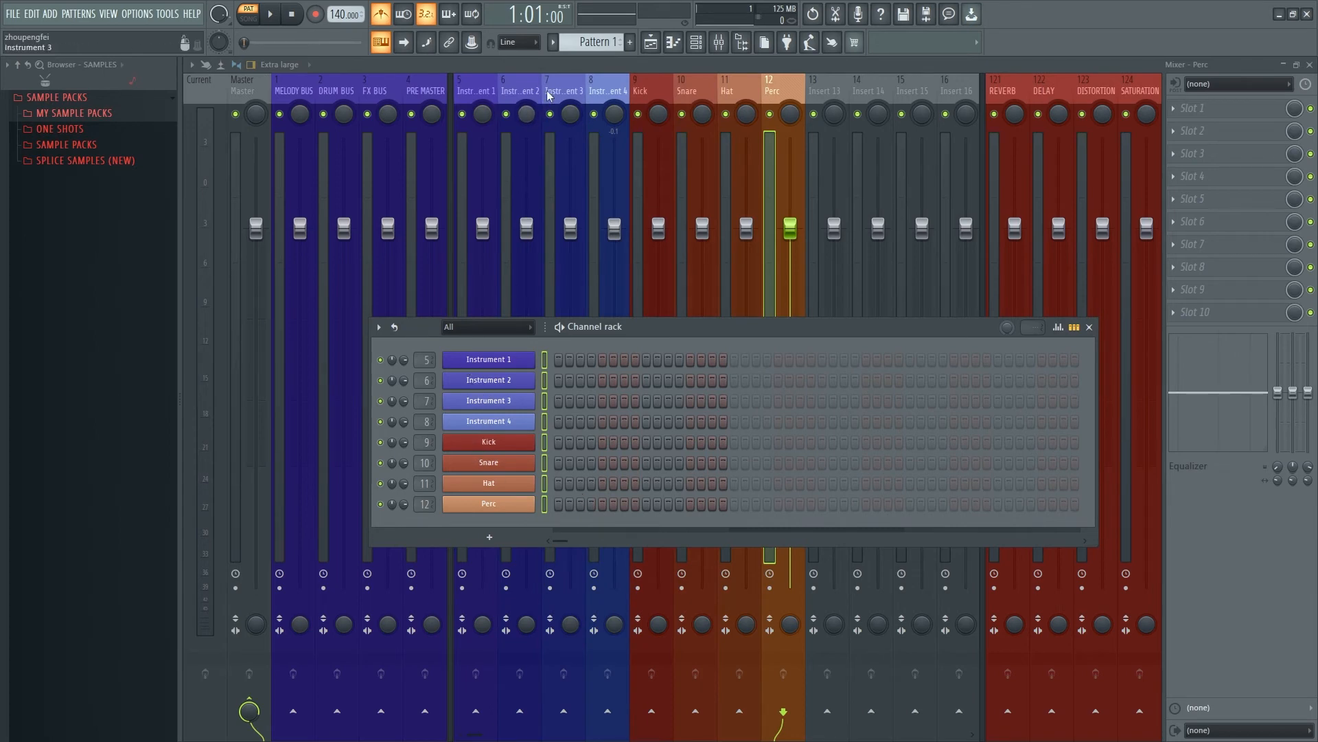
pyautogui.press('F6')
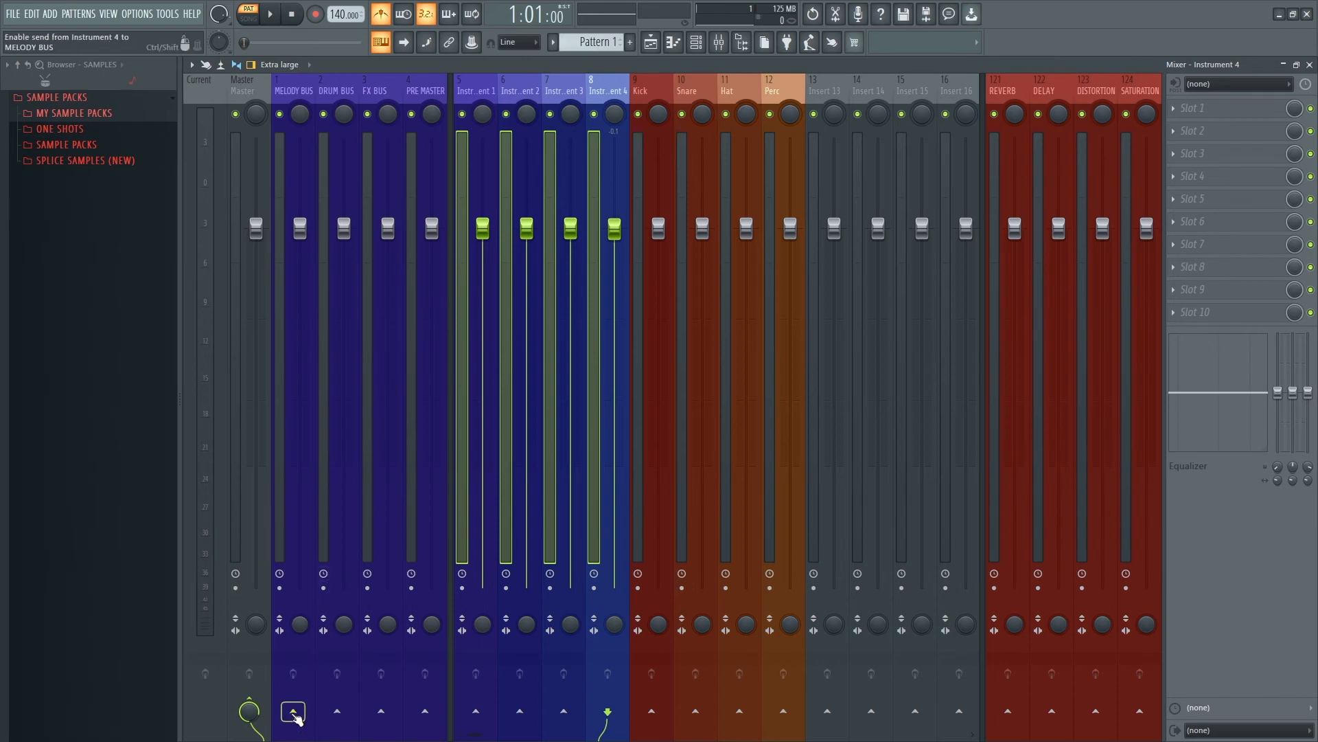
# Step: Route mixer tracks Instrument 1 through Instrument 4 only to MELODY BUS and check the routing of individual tracks
pyautogui.rightClick(293, 716)
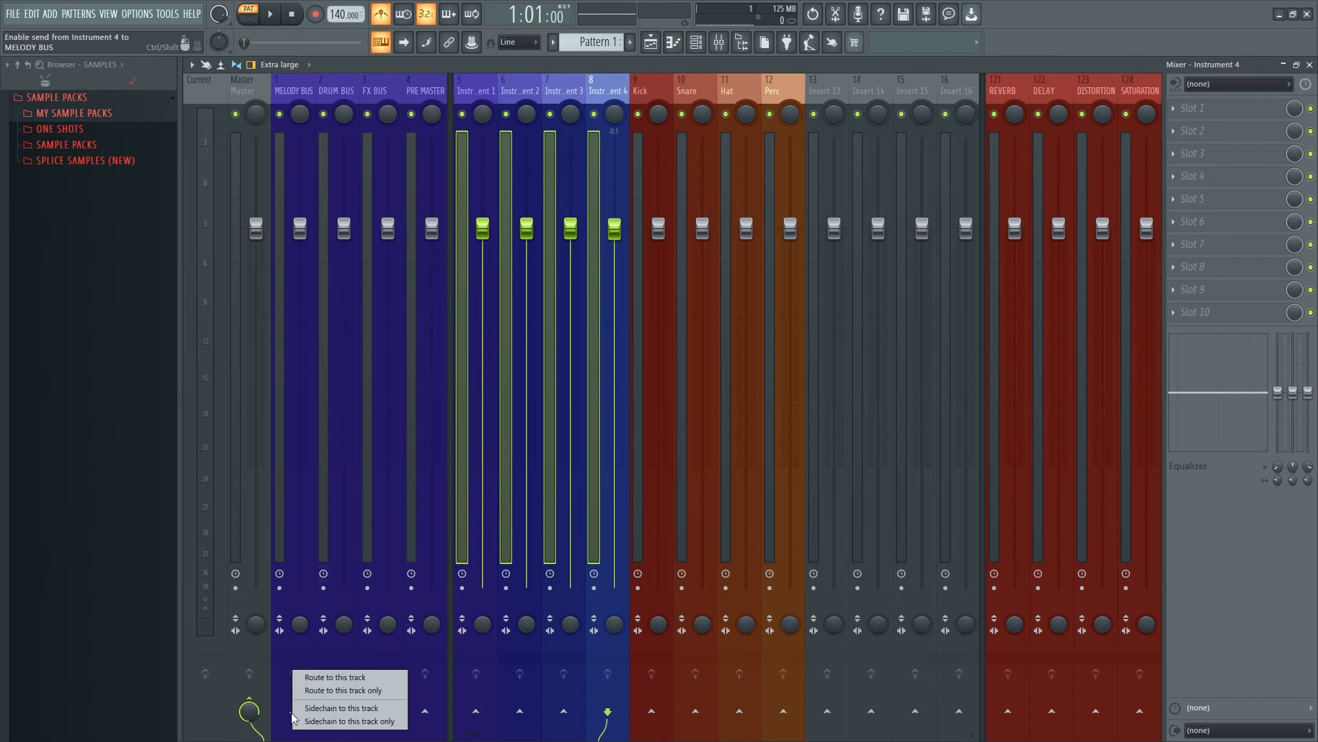
pyautogui.click(351, 691)
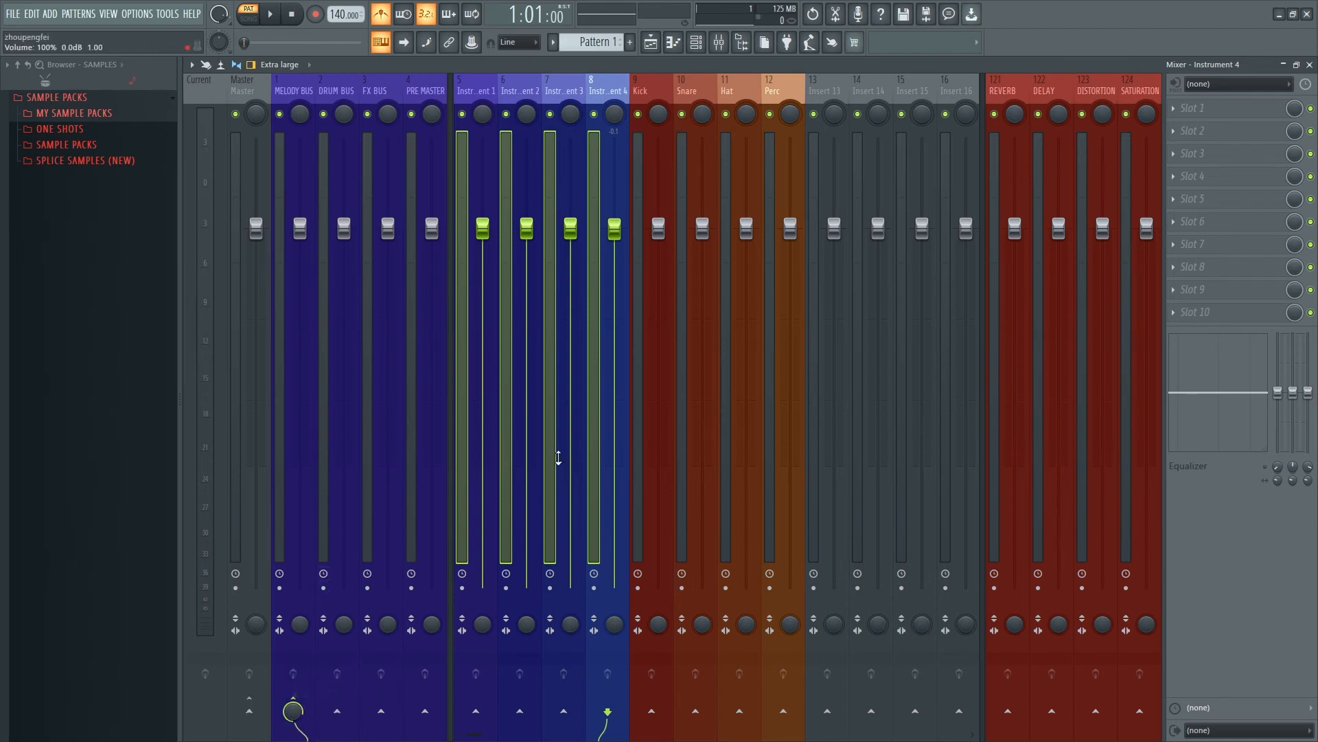
pyautogui.click(553, 453)
pyautogui.click(510, 454)
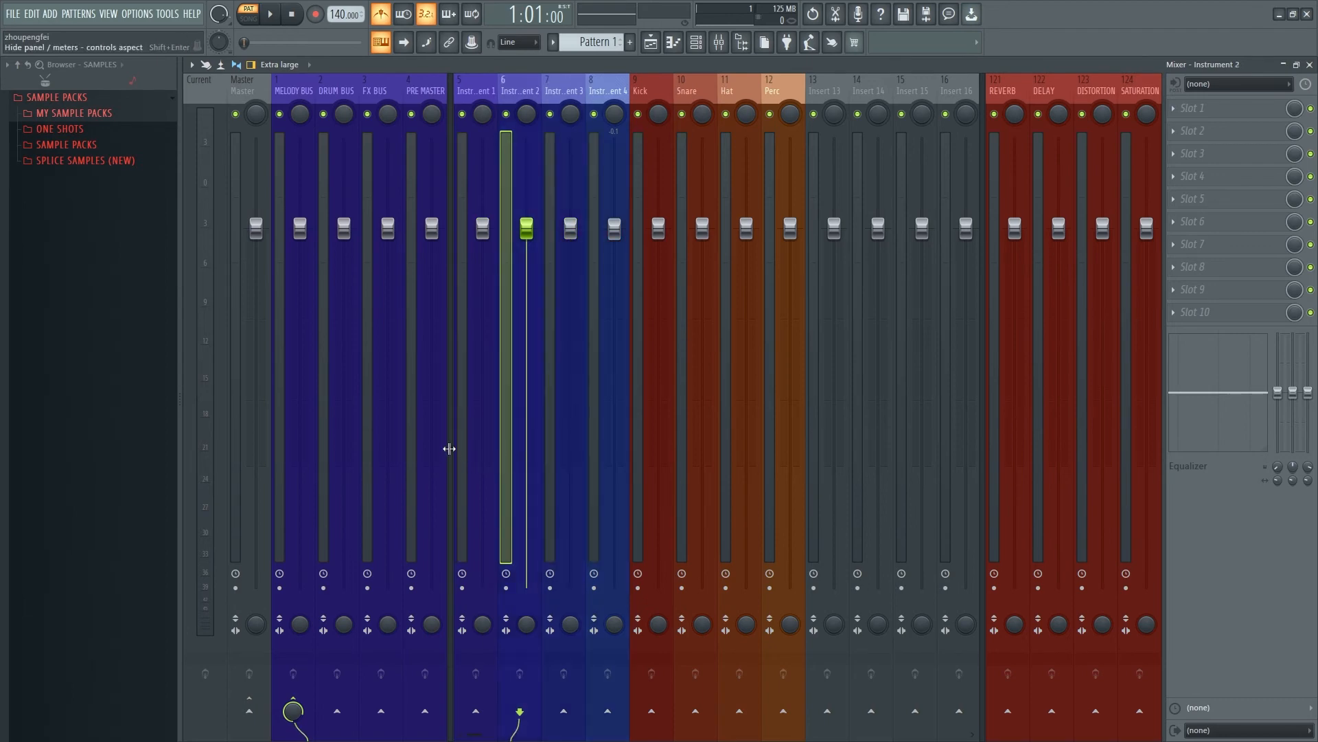
pyautogui.click(465, 445)
# Step: Route the Kick, Snare, Hat and Perc mixer tracks only to DRUM BUS
pyautogui.click(775, 317)
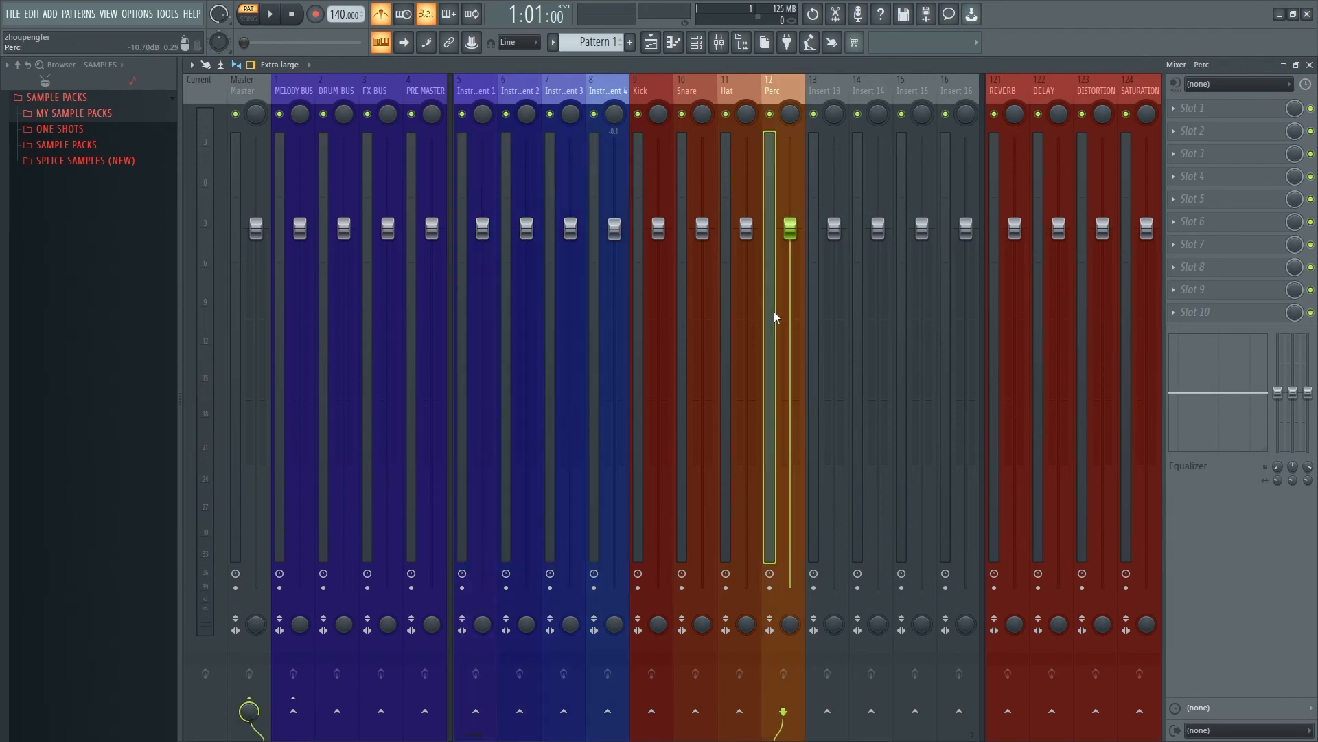
pyautogui.moveTo(774, 318); pyautogui.dragTo(662, 316)
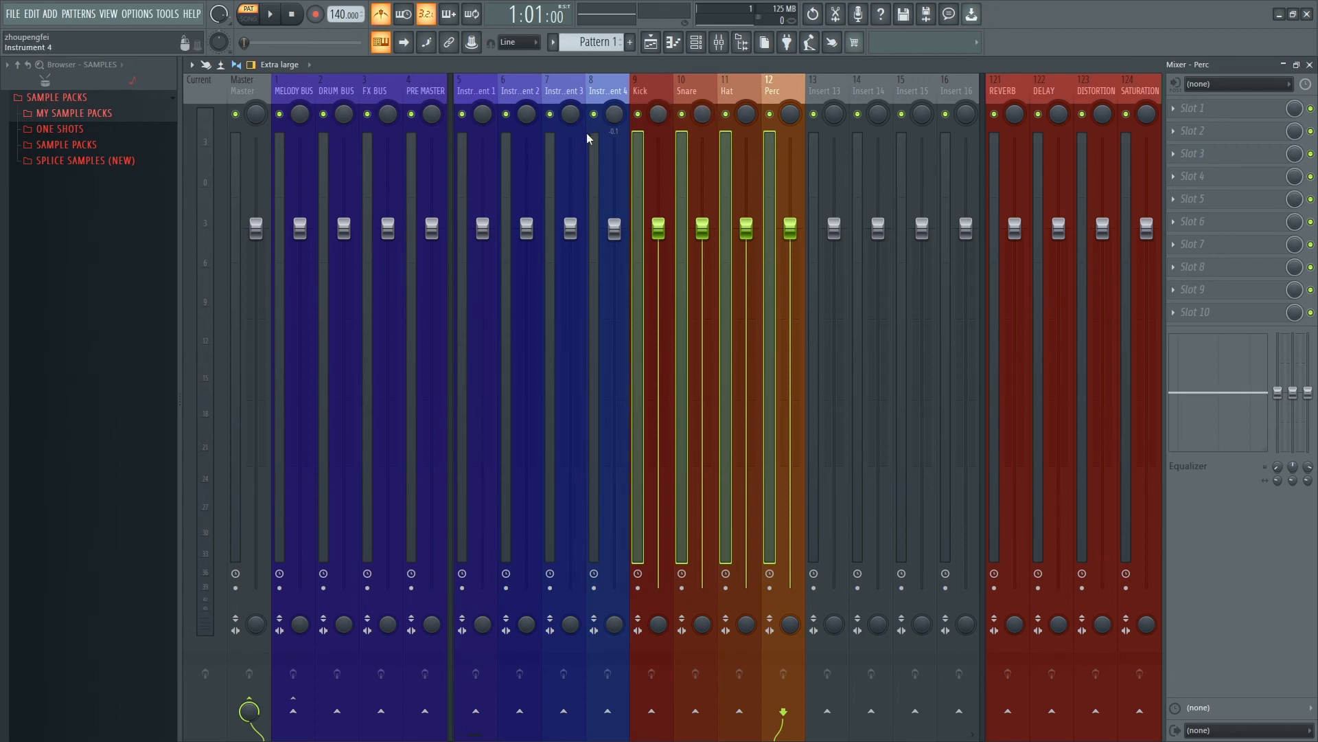
pyautogui.rightClick(330, 707)
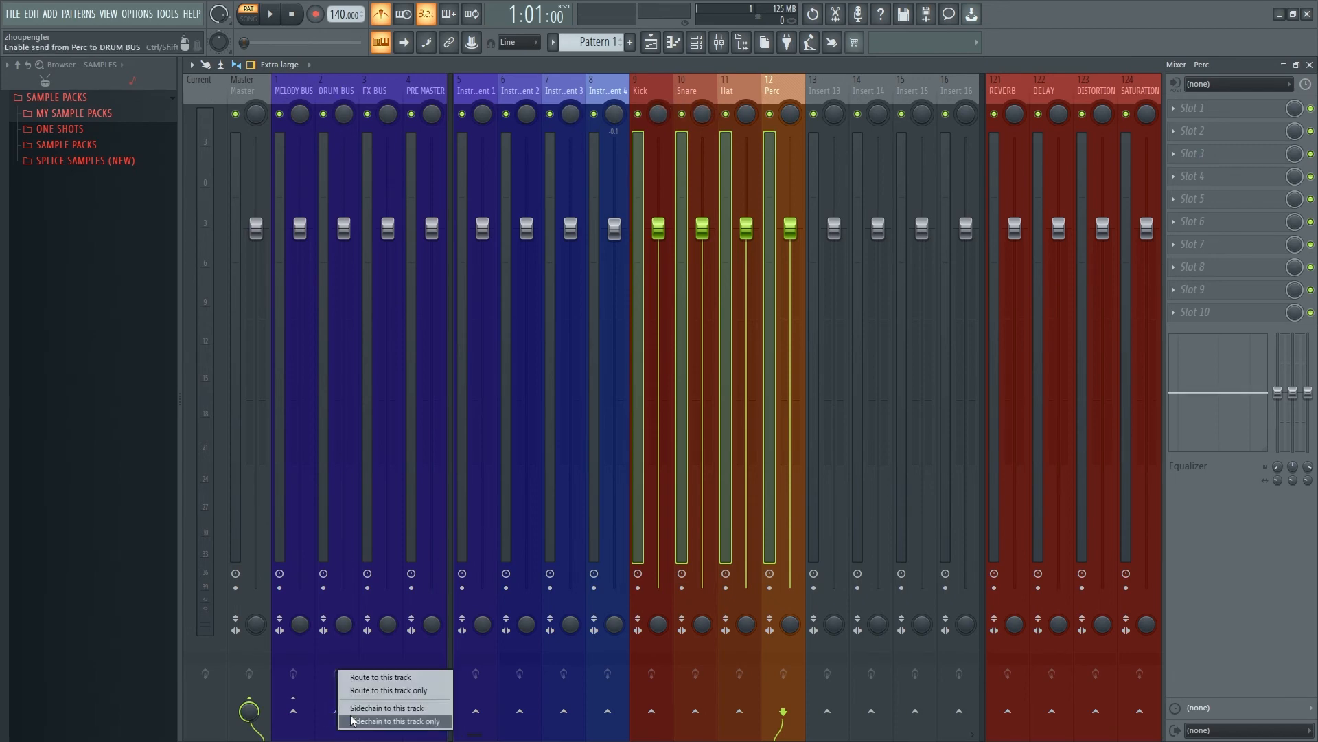
pyautogui.click(387, 692)
# Step: Select mixer tracks Instrument 1 through Insert 120 and sidechain them to REVERB and DELAY
pyautogui.click(825, 274)
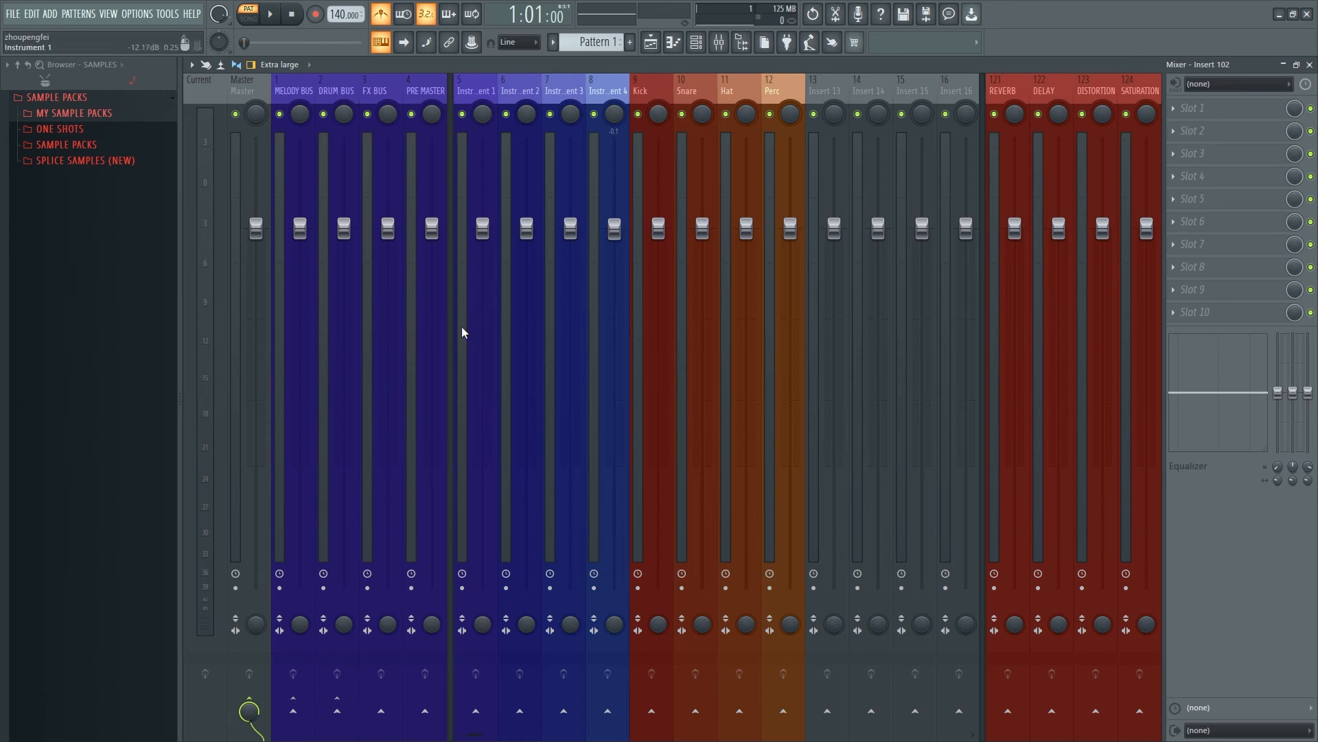
pyautogui.moveTo(462, 332); pyautogui.dragTo(943, 270)
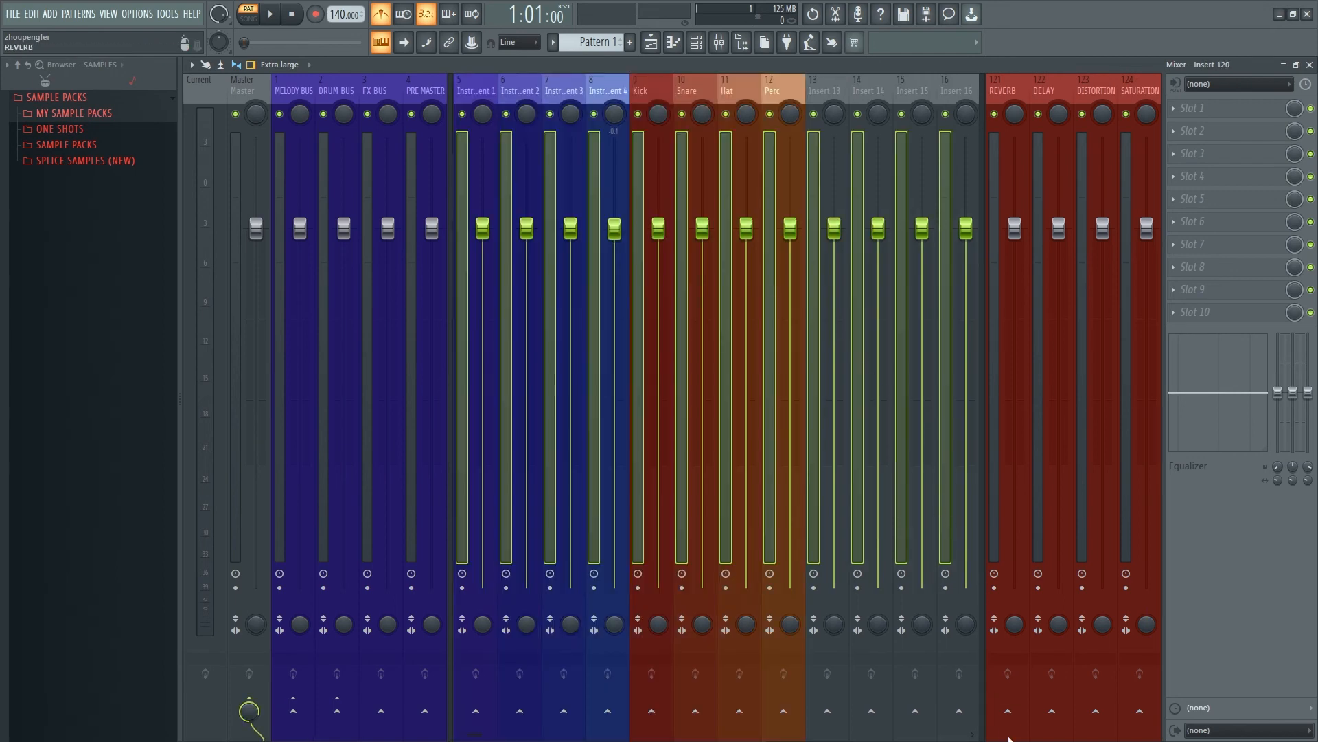
pyautogui.rightClick(1007, 713)
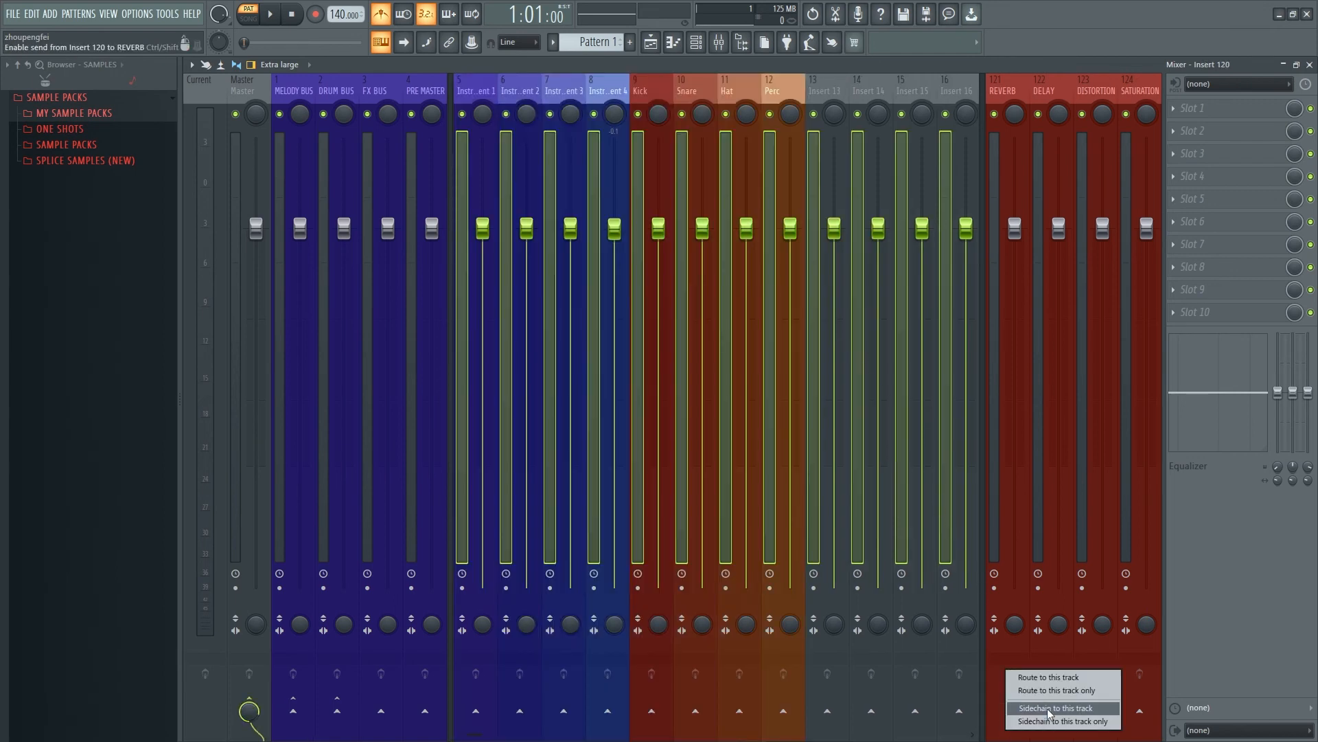
pyautogui.click(1048, 708)
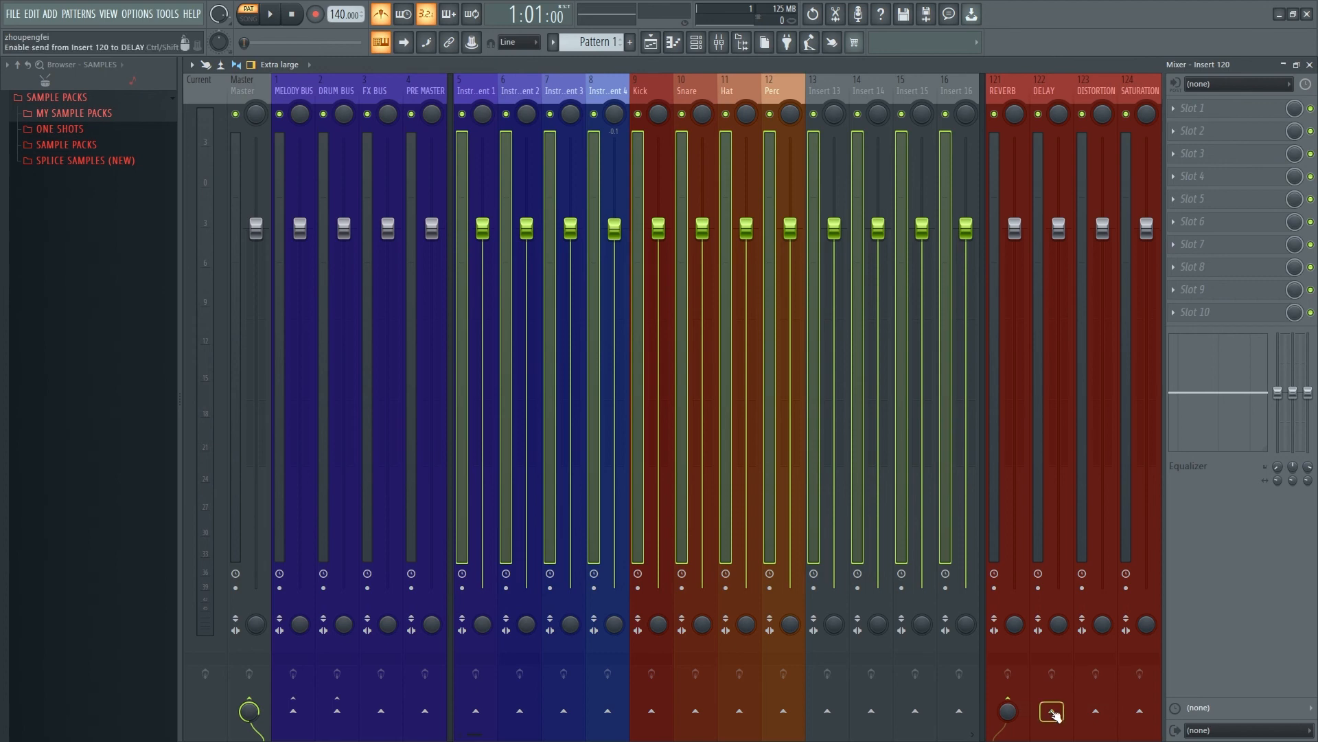
pyautogui.rightClick(1052, 714)
pyautogui.click(1074, 709)
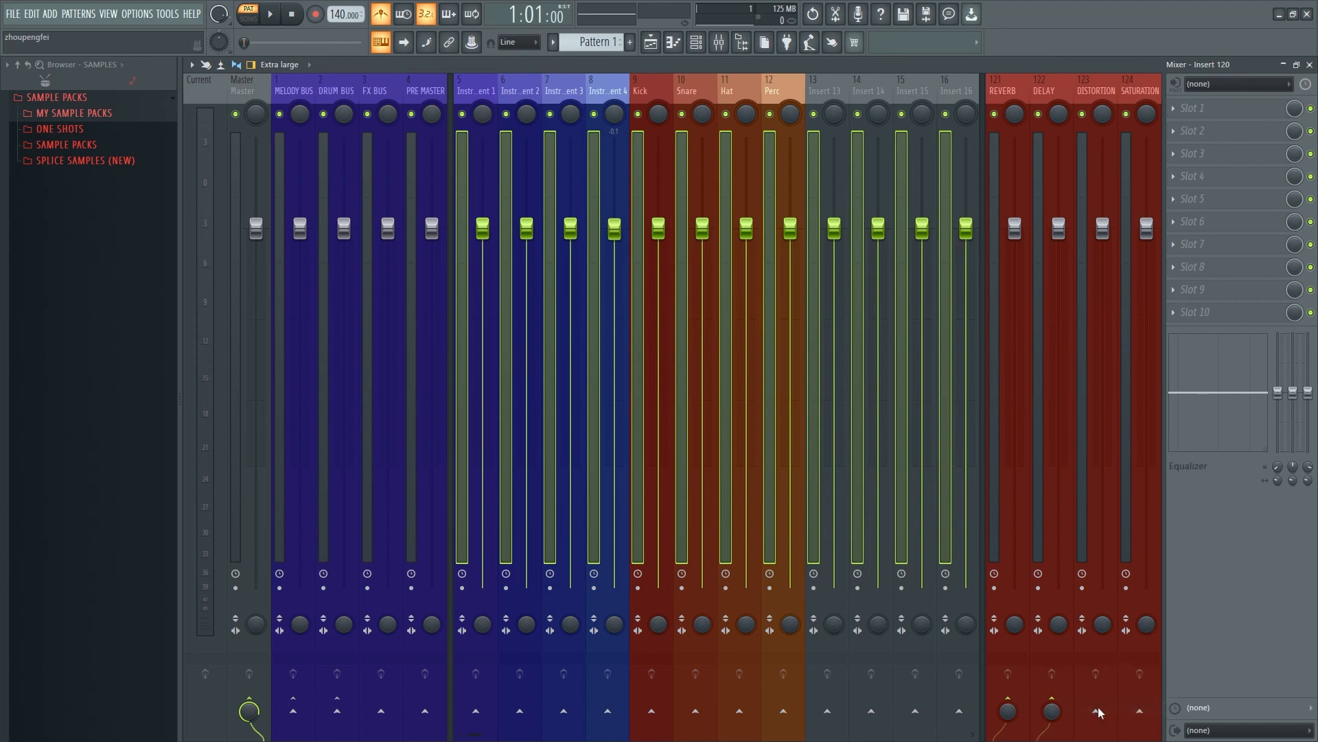
# Step: Sidechain the selected mixer tracks to DISTORTION and SATURATION, and check the sends on Instrument 1 and Instrument 2
pyautogui.rightClick(1094, 714)
pyautogui.click(1118, 710)
pyautogui.rightClick(1140, 712)
pyautogui.click(1190, 708)
pyautogui.click(472, 99)
pyautogui.click(503, 98)
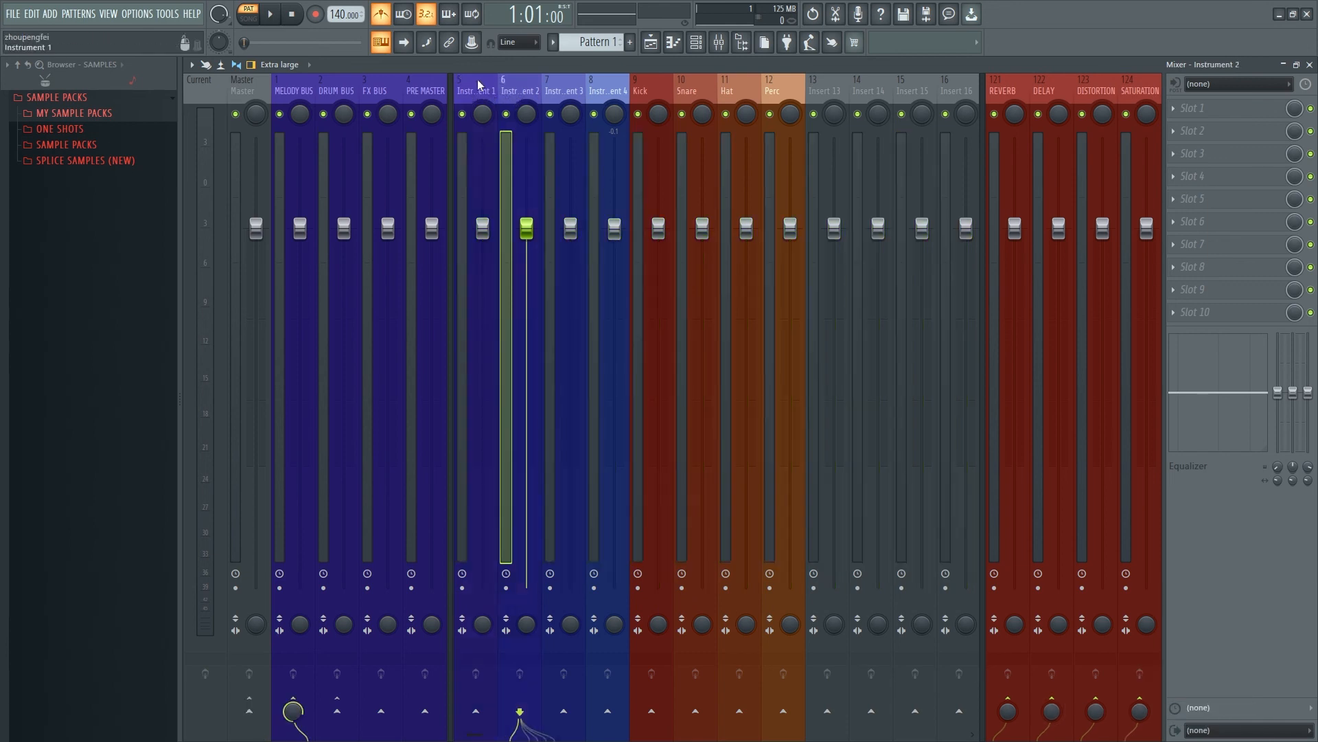
pyautogui.click(480, 87)
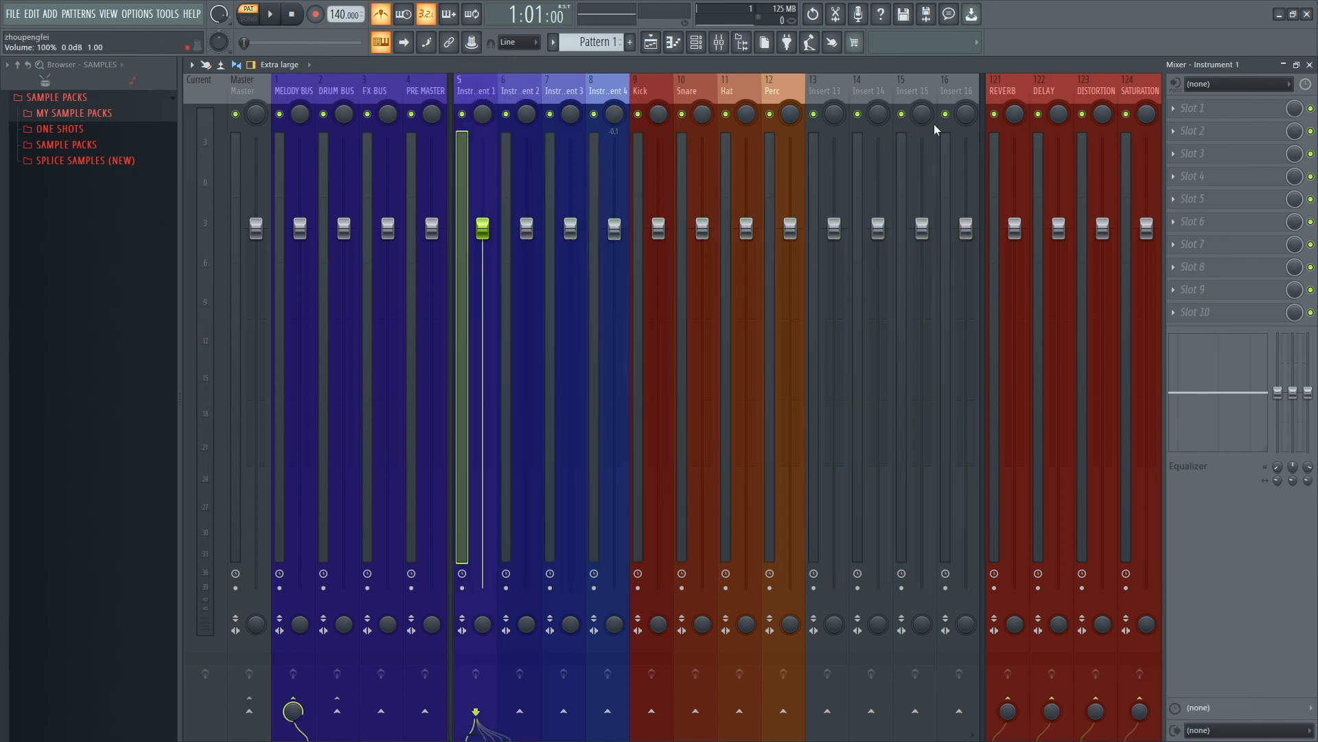